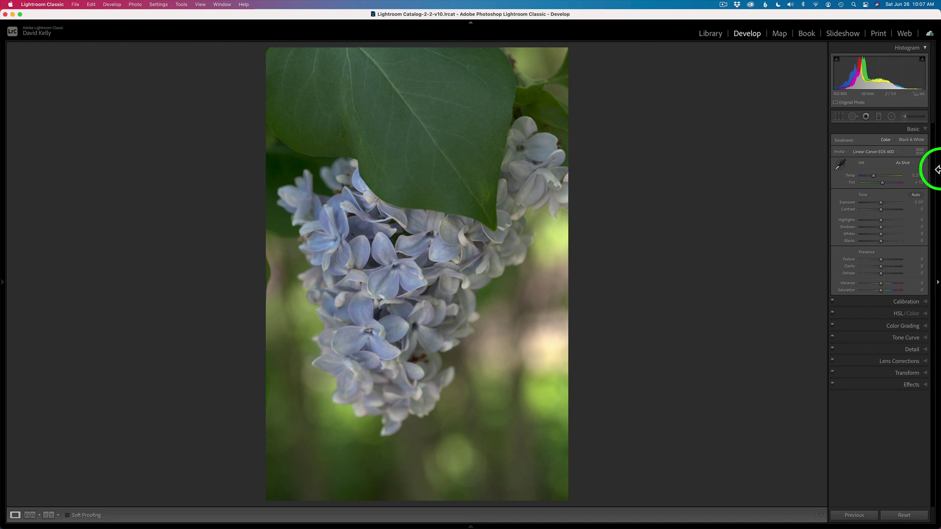
Step: Review the Detail settings for sharpening and noise reduction on the lilac photo
left_click(912, 351)
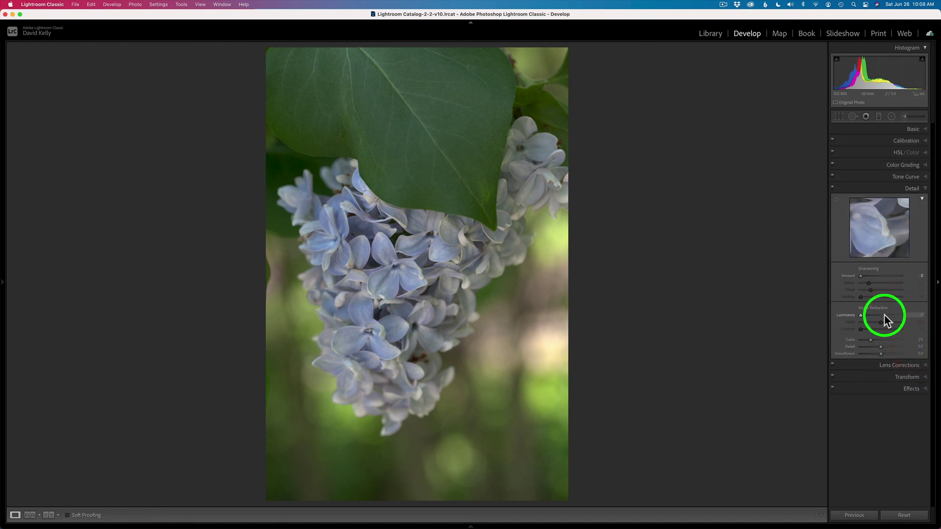
left_click(897, 189)
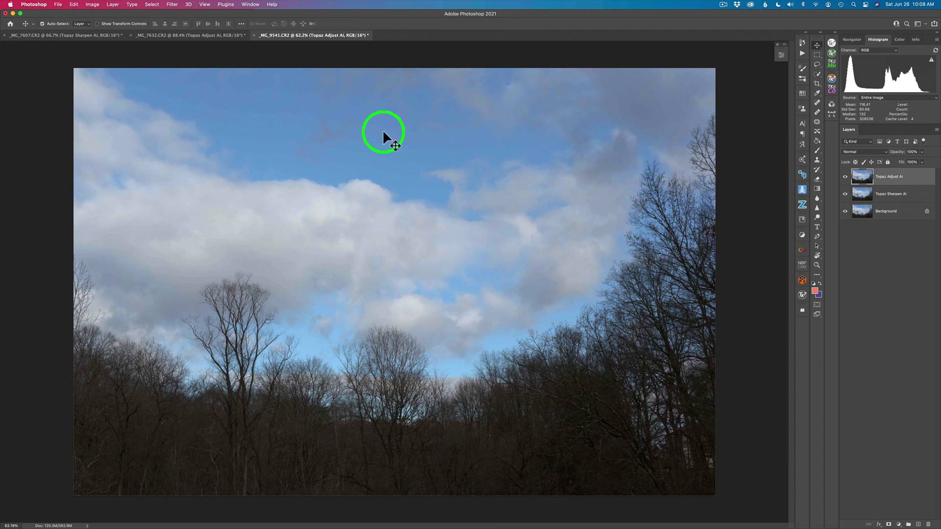
Step: In Photoshop, open the lilac photo _MG_7607.CR2 in the Topaz Adjust AI filter
left_click(210, 35)
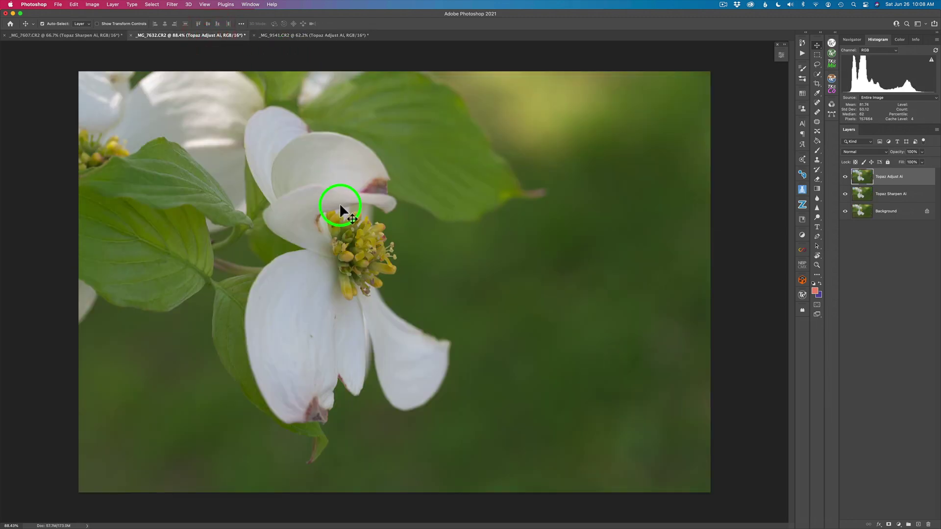
left_click(105, 35)
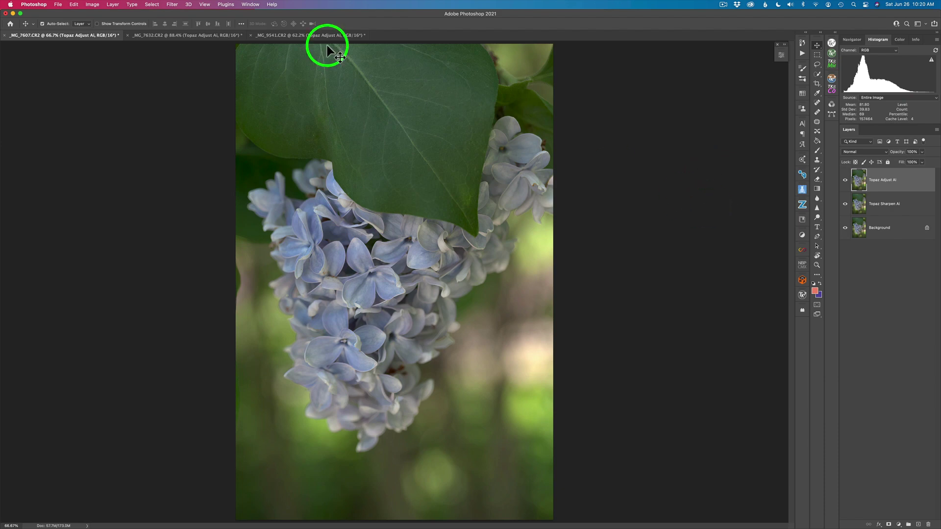
left_click(175, 5)
left_click(195, 212)
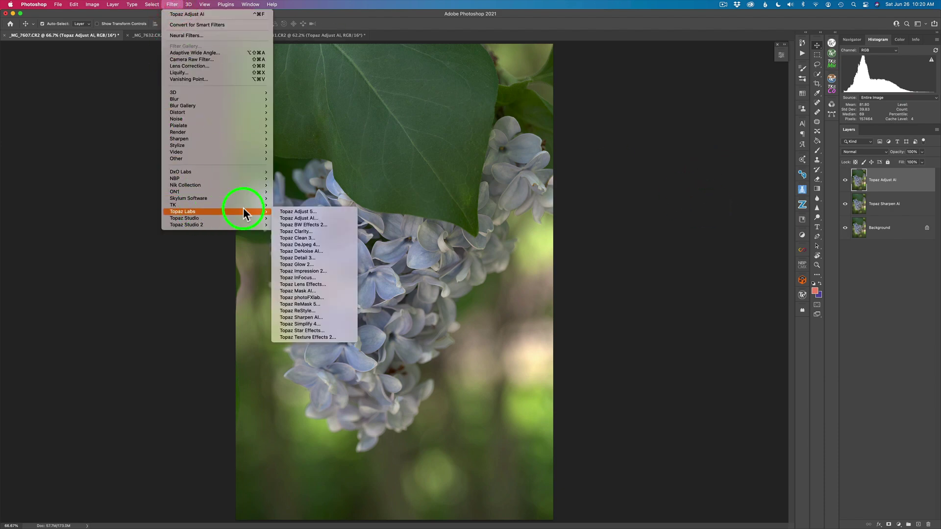
left_click(302, 214)
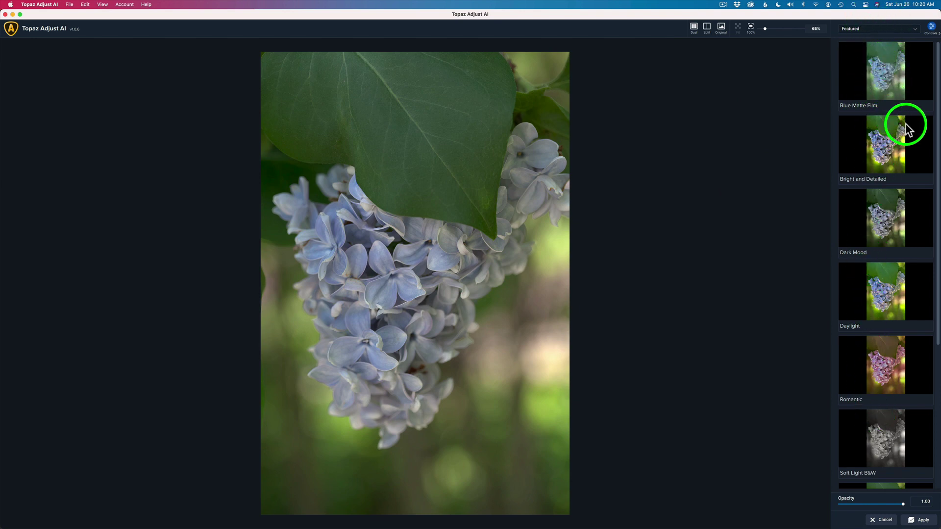
Step: Try the Featured presets Dark Mood and Daylight on the lilac photo
left_click(914, 29)
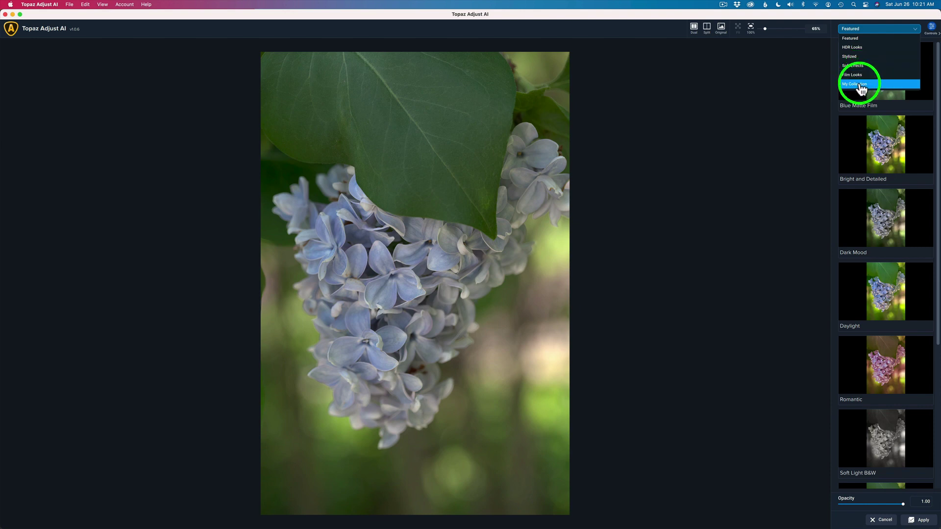
left_click(744, 80)
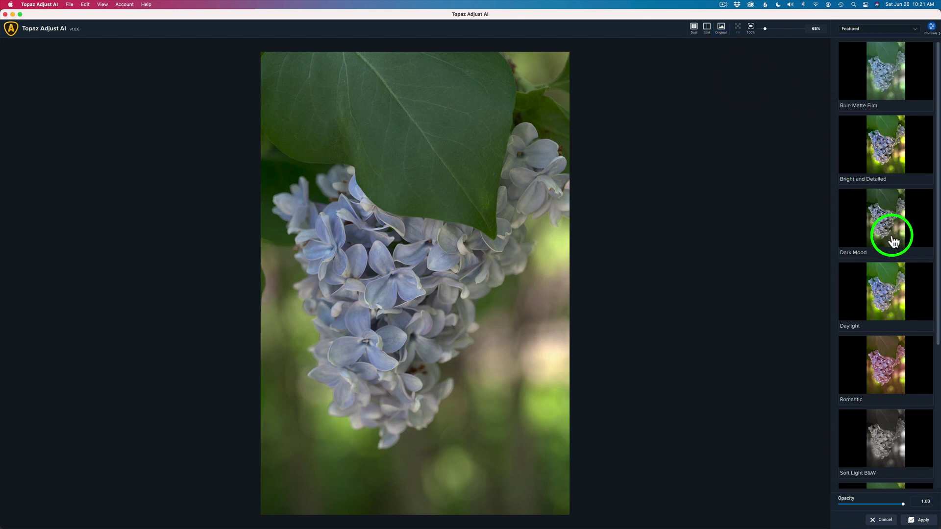
left_click(887, 222)
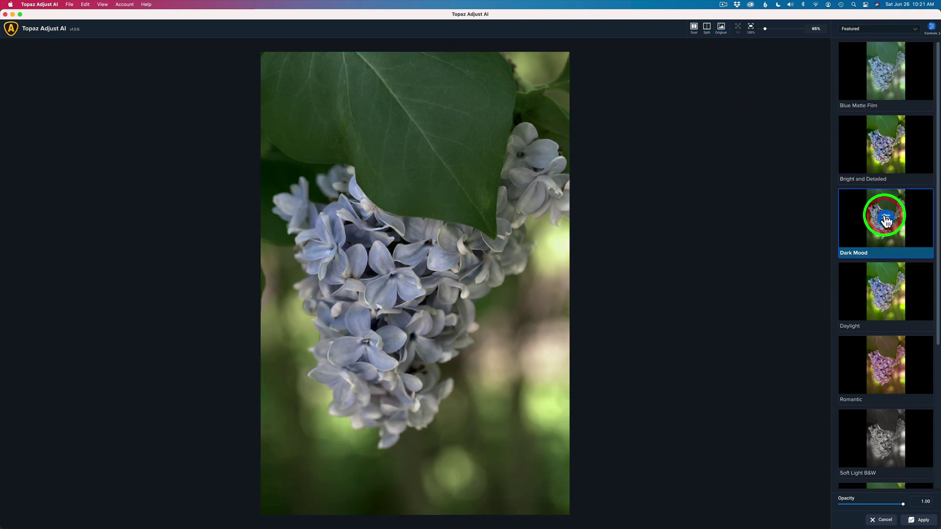
left_click(889, 293)
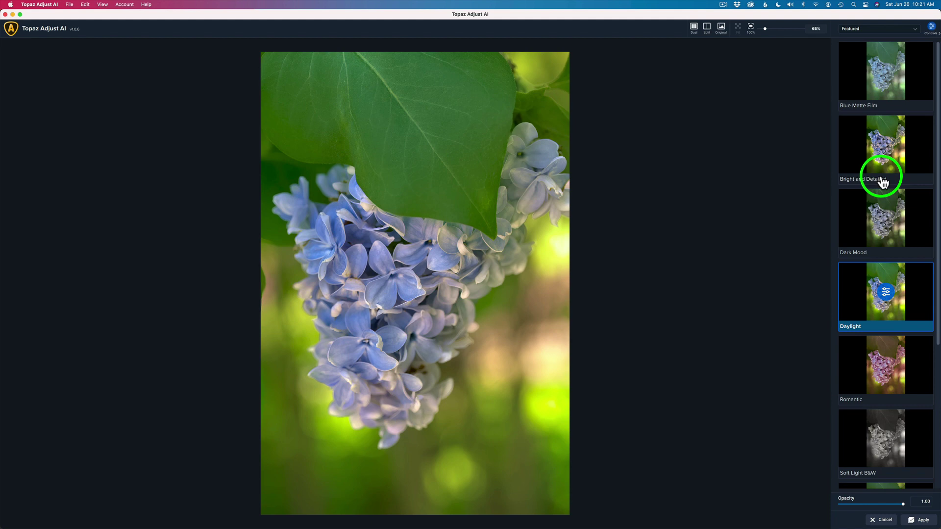
Step: Show the adjustment controls, reset all parameters and set Auto Adjust AI to Standard
left_click(932, 28)
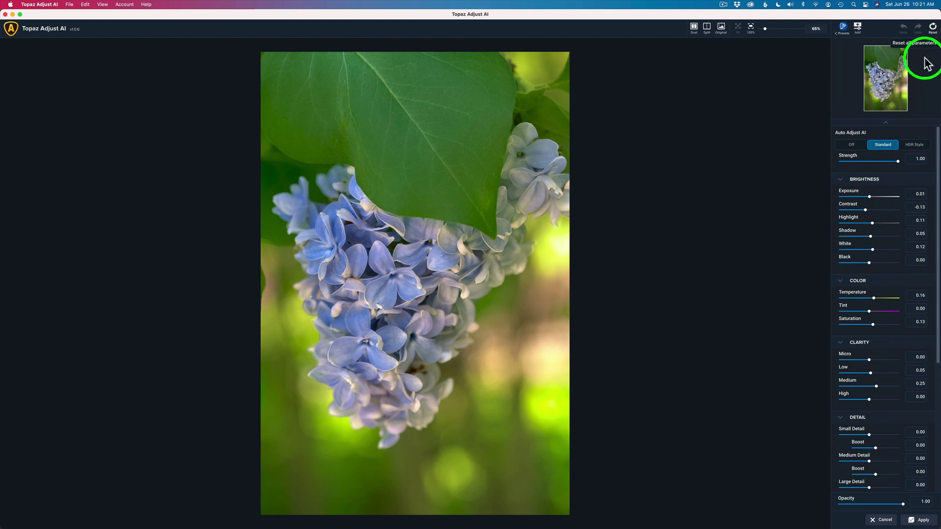
left_click(933, 30)
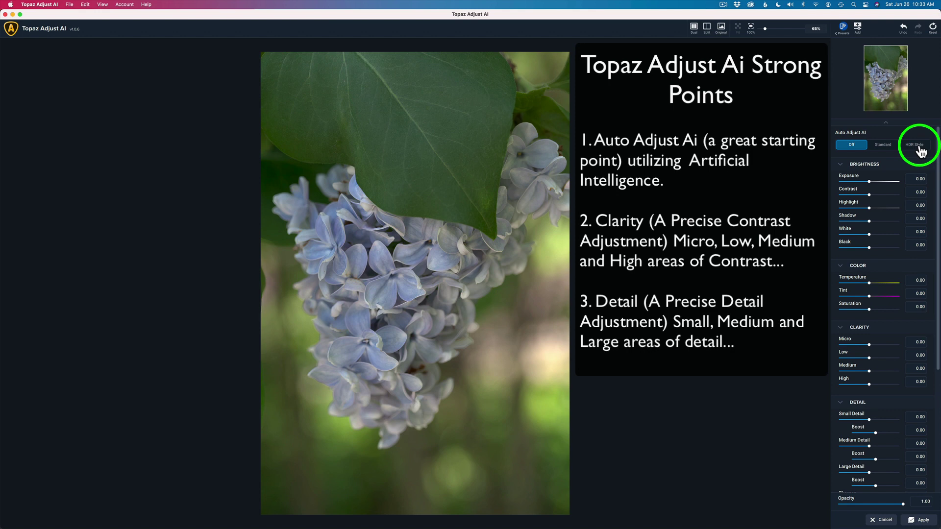
left_click(883, 148)
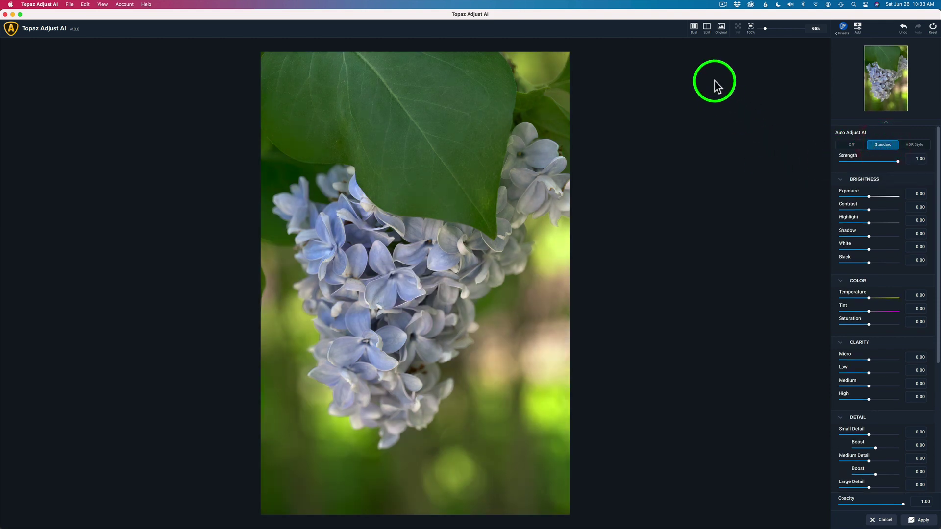
Step: Compare the adjusted photo with the original using the original, split and dual views
left_click(722, 28)
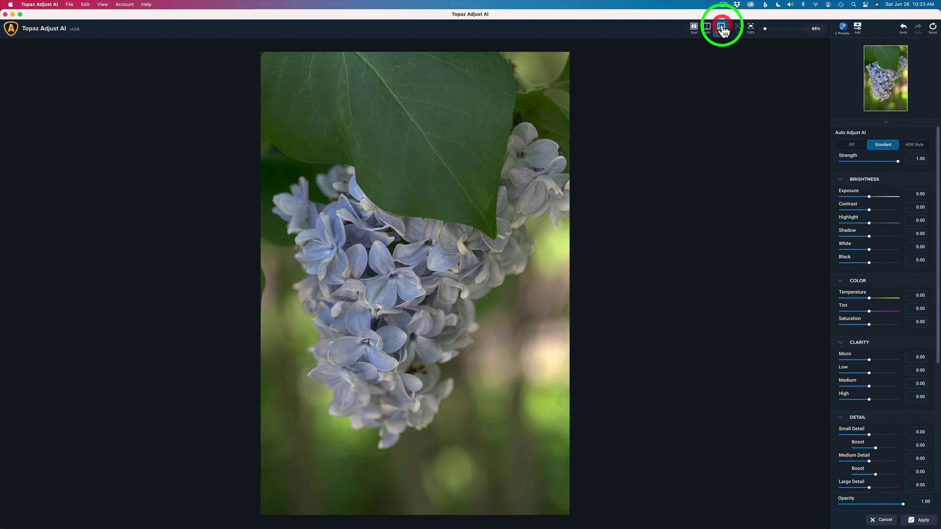
left_click(722, 29)
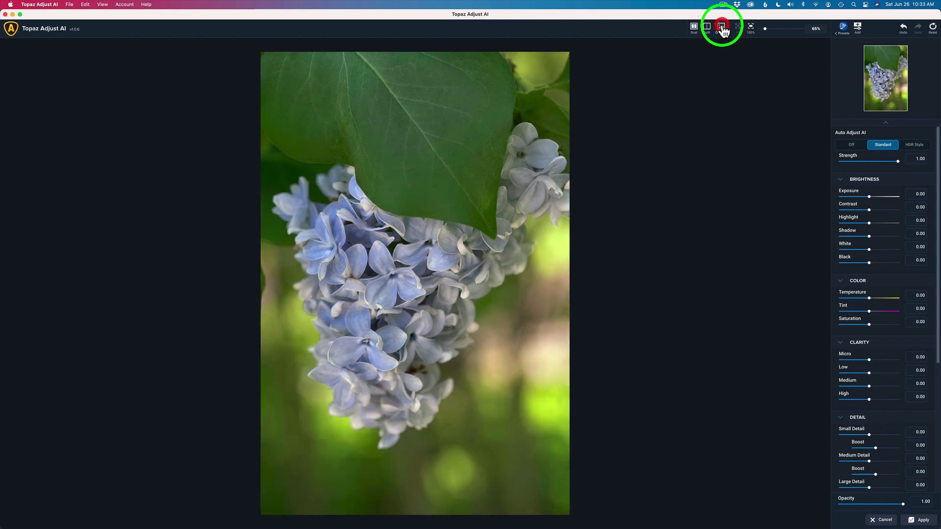
key("super+3")
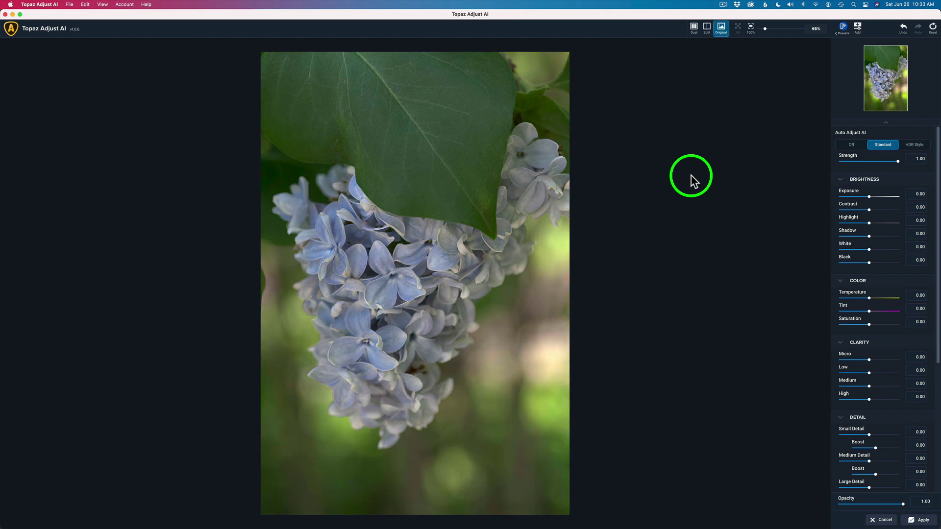
key("super+3")
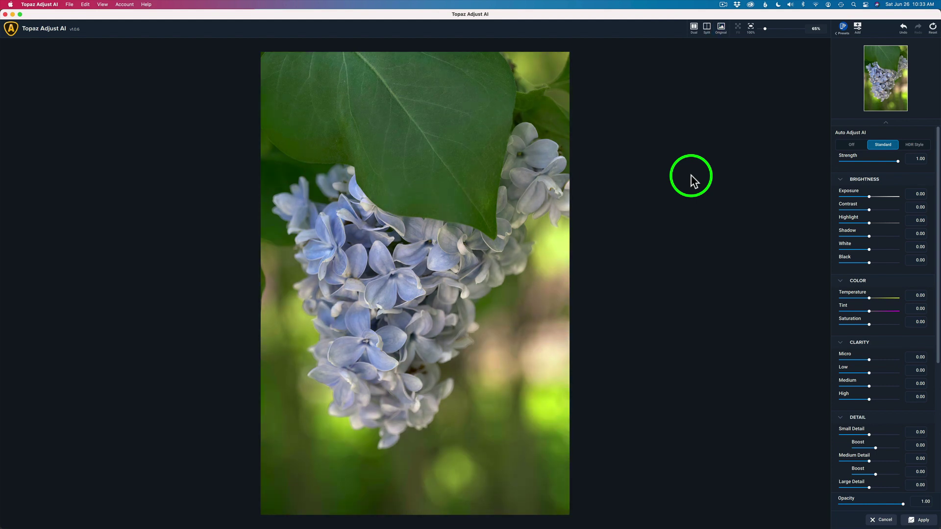
left_click(709, 32)
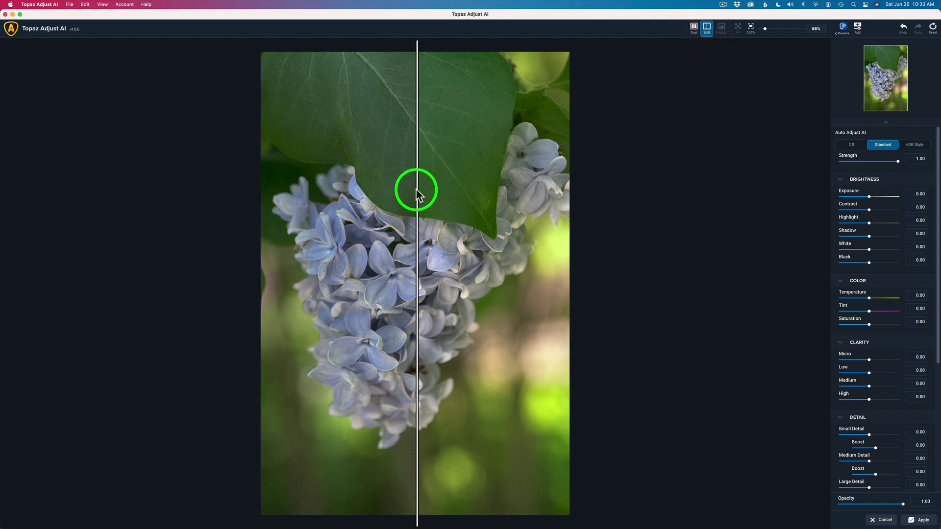
left_click_drag(417, 187, 411, 164)
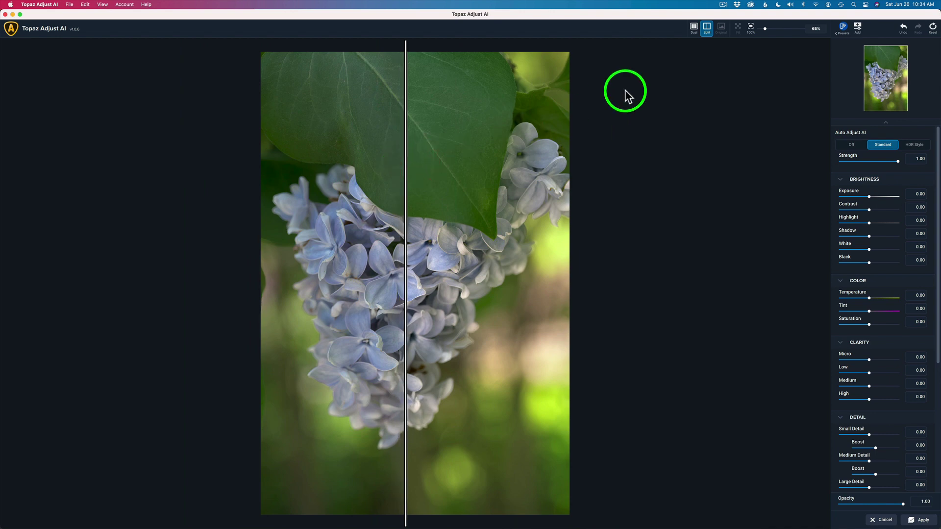
left_click(694, 27)
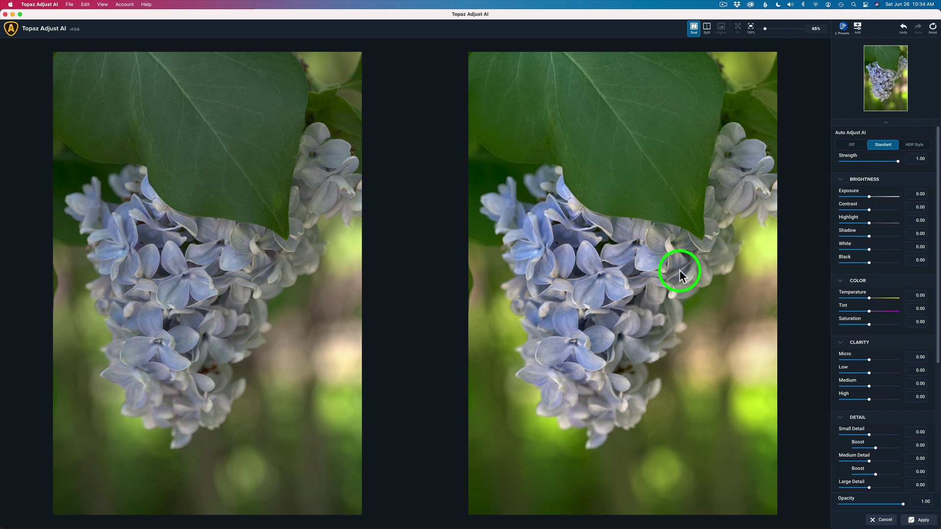
Step: Set Auto Adjust AI to HDR Style at 0.80 strength and lower the Highlight brightness to -0.32
left_click(917, 149)
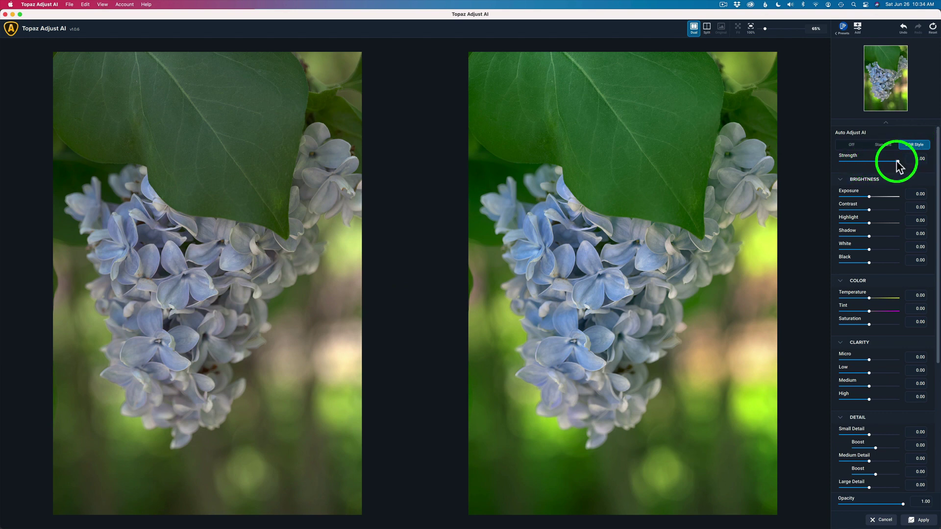
left_click_drag(903, 168, 885, 162)
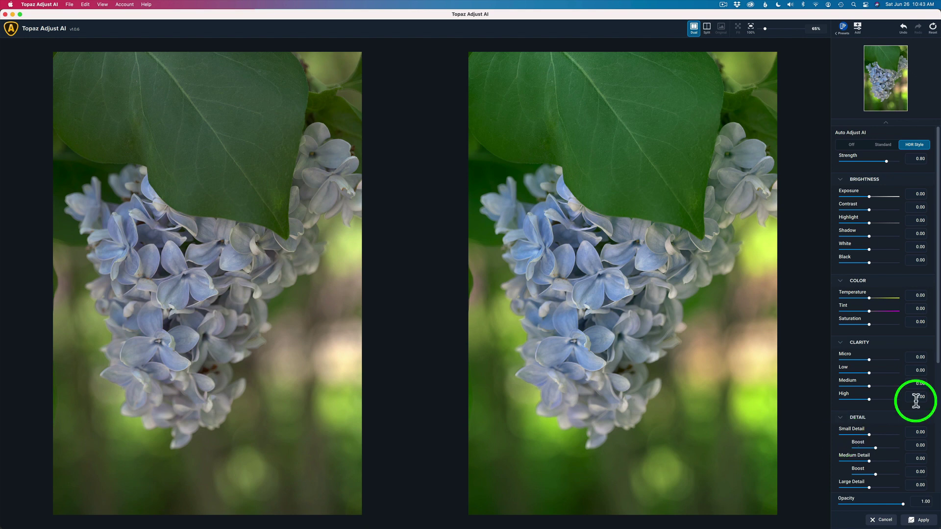
scroll(916, 401, "down", 10)
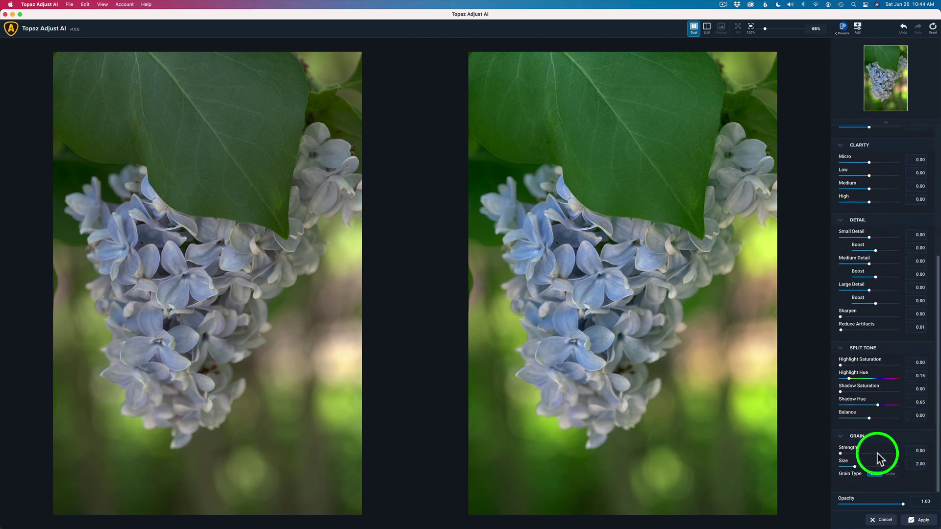
scroll(894, 245, "up", 10)
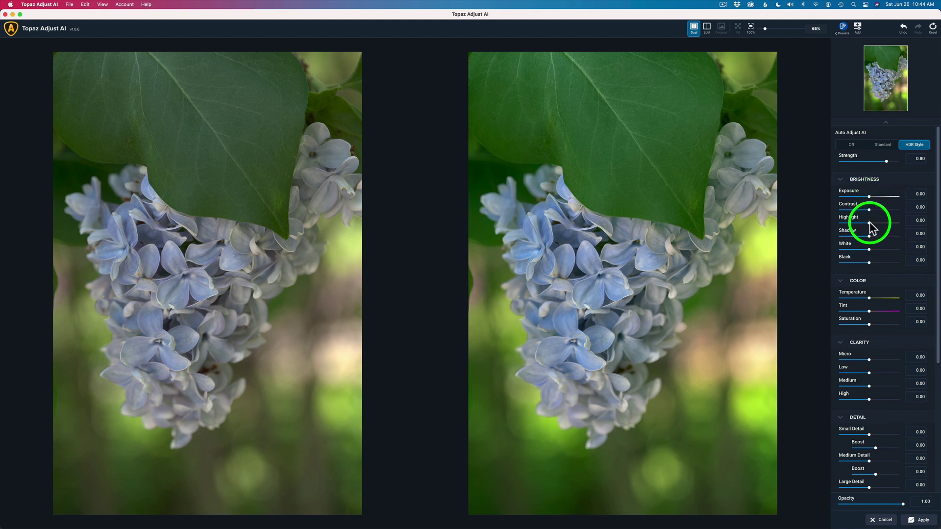
left_click_drag(869, 223, 860, 224)
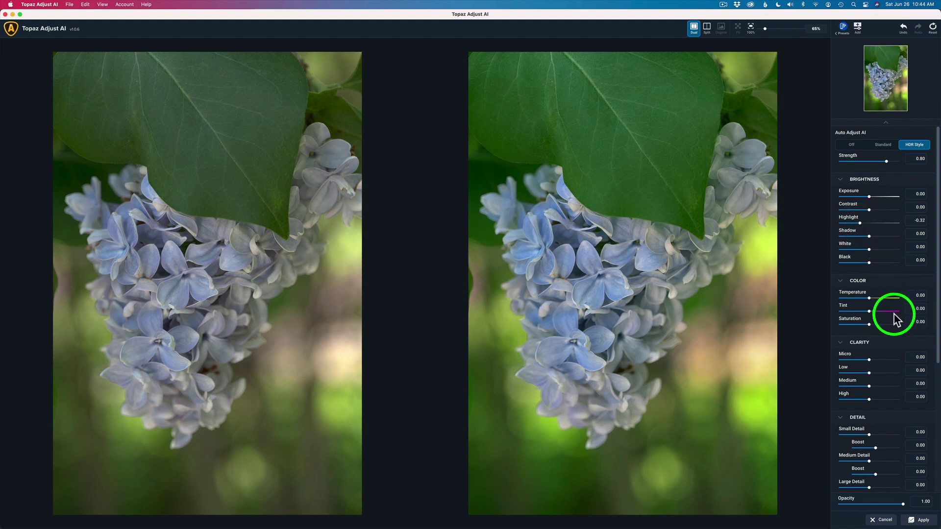
Step: Judging the petals up close, set Micro clarity to 0.14 and Small Detail to 0.04
scroll(890, 322, "down", 5)
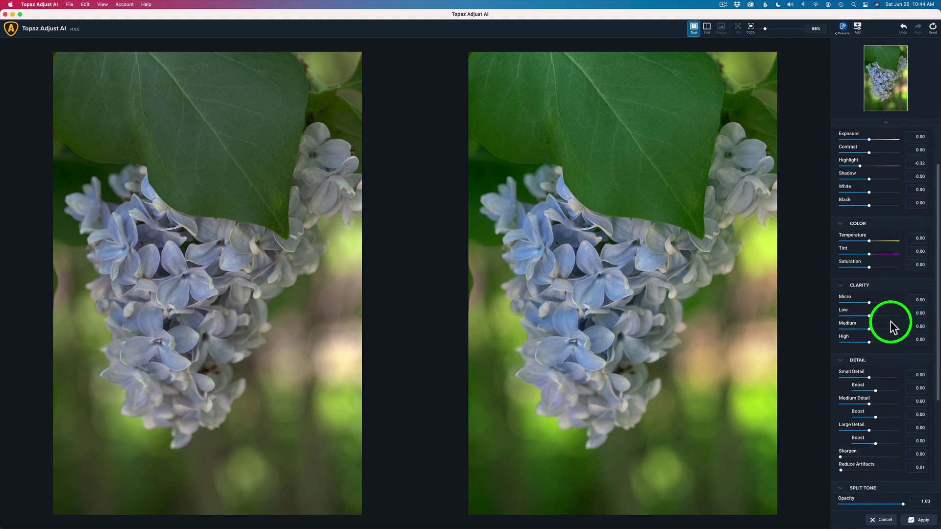
scroll(890, 322, "up", 5)
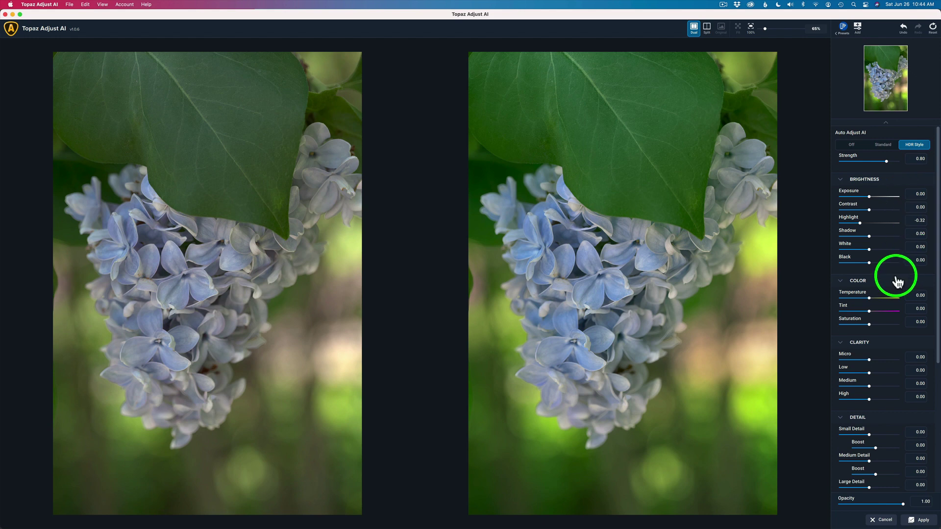
scroll(896, 282, "down", 8)
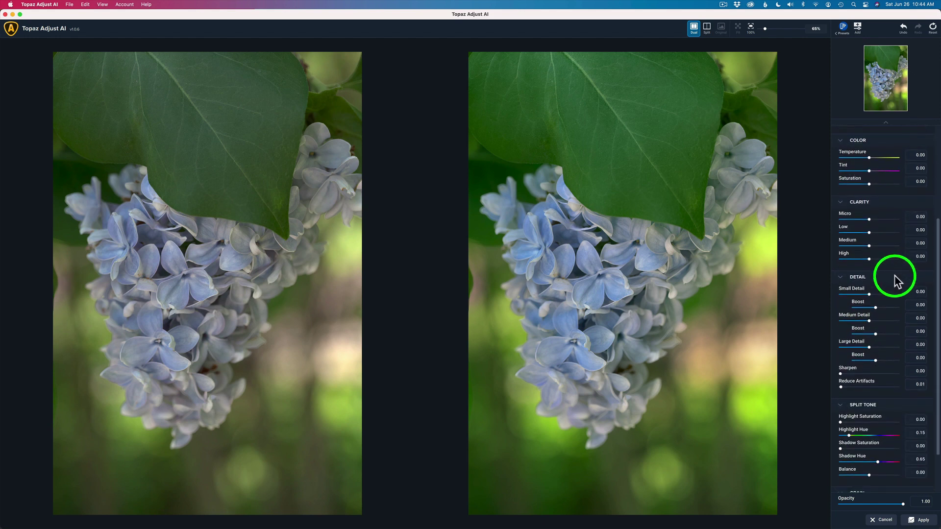
scroll(895, 275, "down", 2)
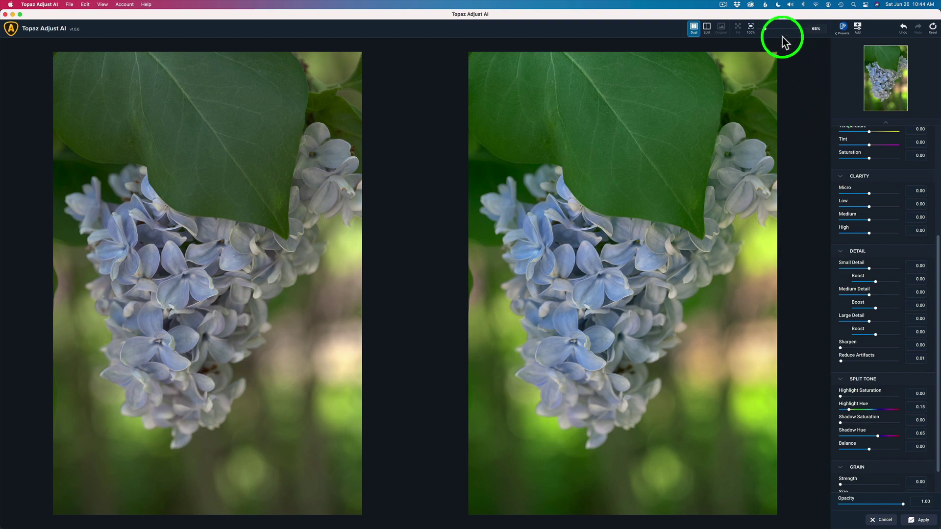
left_click_drag(765, 28, 779, 28)
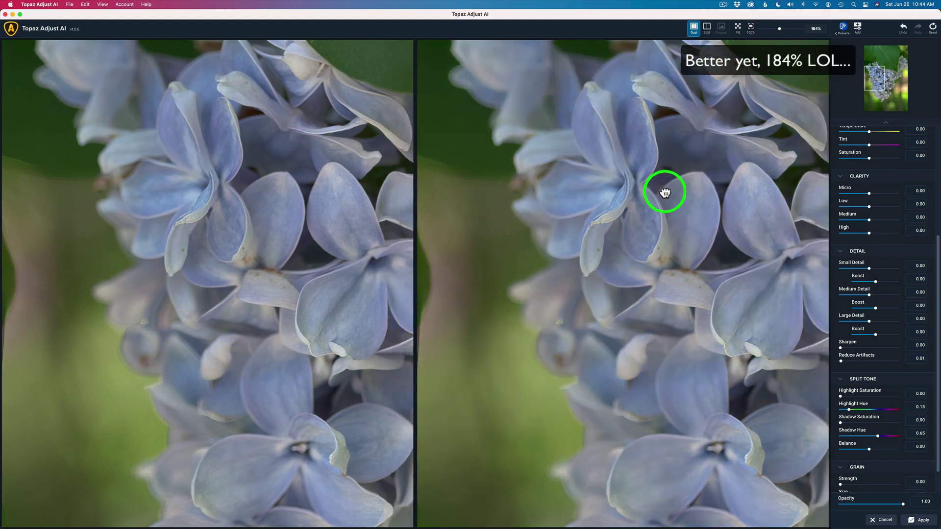
left_click_drag(665, 192, 557, 192)
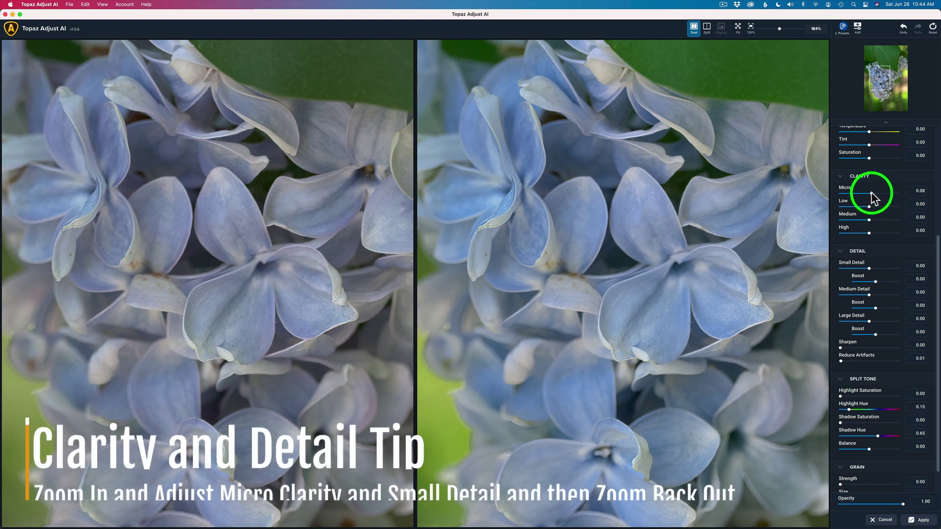
left_click_drag(872, 194, 888, 196)
left_click_drag(888, 194, 874, 195)
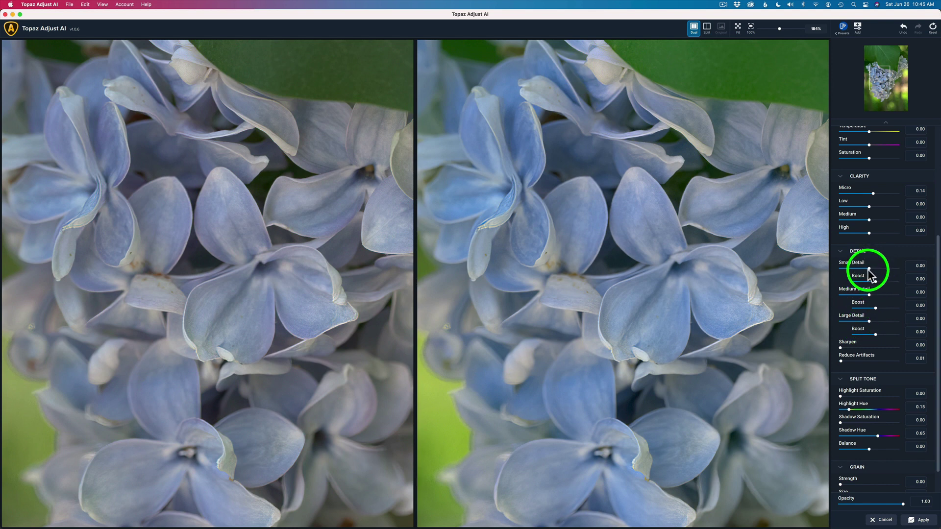
left_click_drag(869, 269, 870, 269)
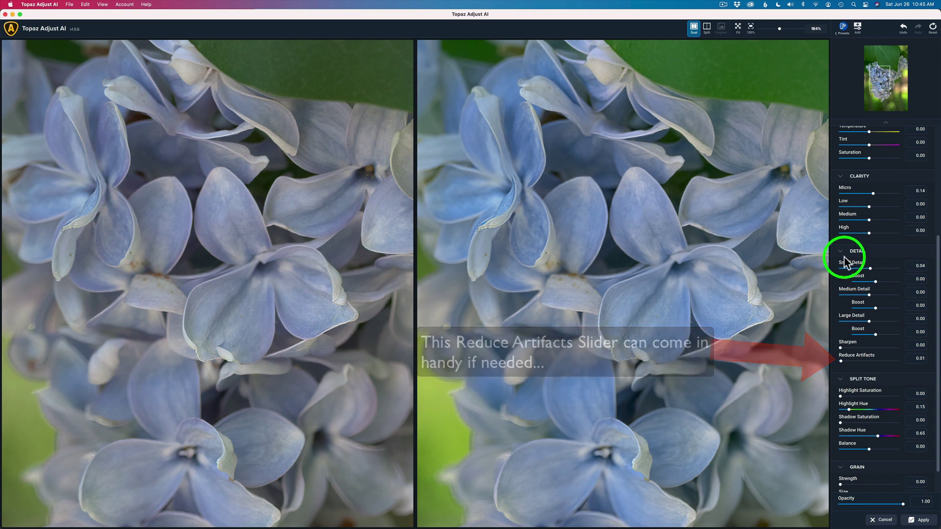
Step: Judging the whole photo, set the Clarity values to Low 0.25, Medium 0.27 and High 0.17
left_click(738, 27)
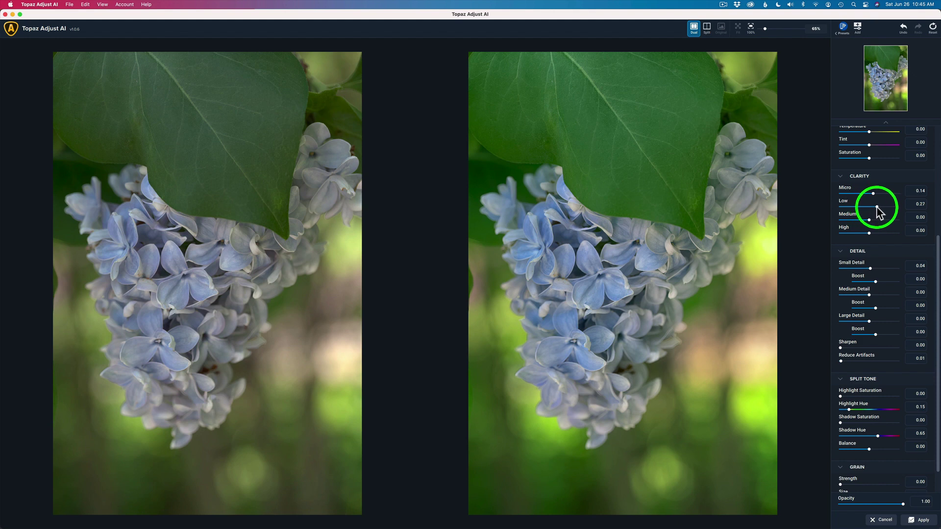
left_click_drag(878, 207, 874, 234)
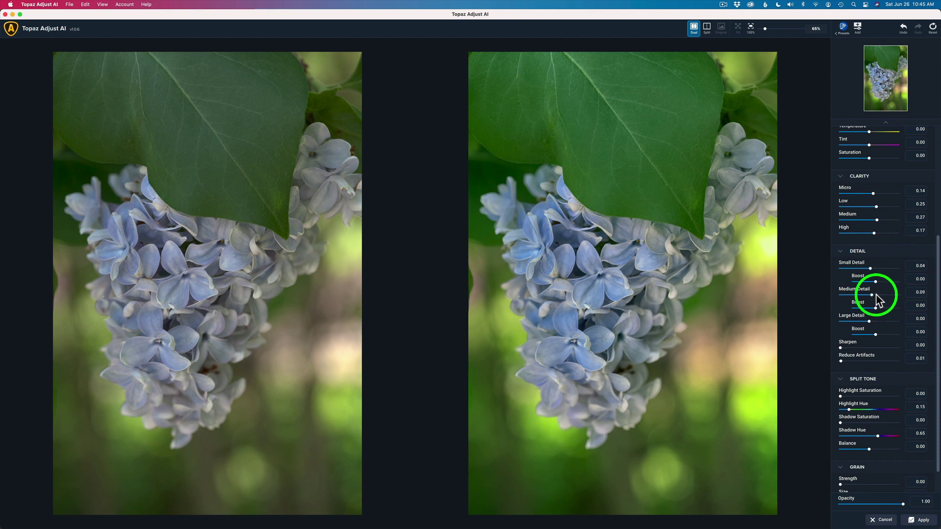
Step: Set Medium Detail to 0.11, Large Detail to 0.02 and the color Saturation to 0.11 for the lilac photo
left_click_drag(875, 295, 869, 322)
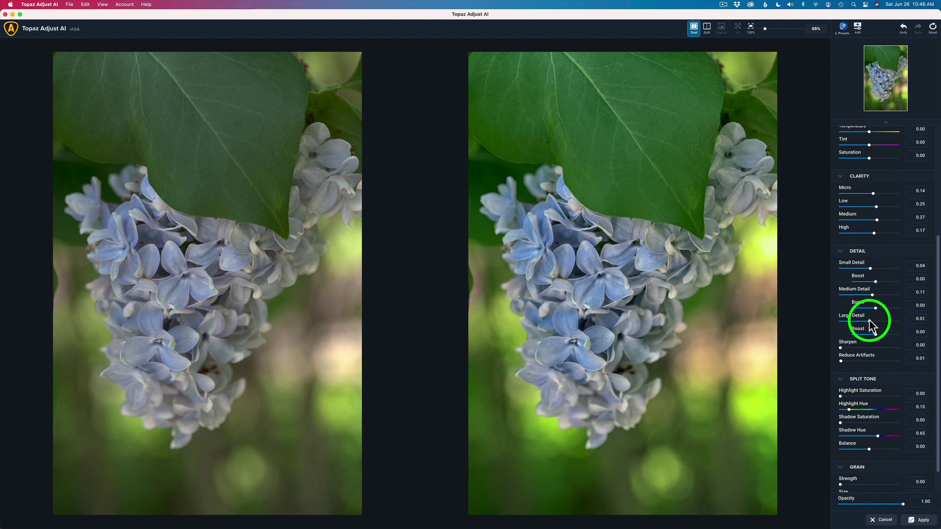
left_click_drag(870, 324, 871, 324)
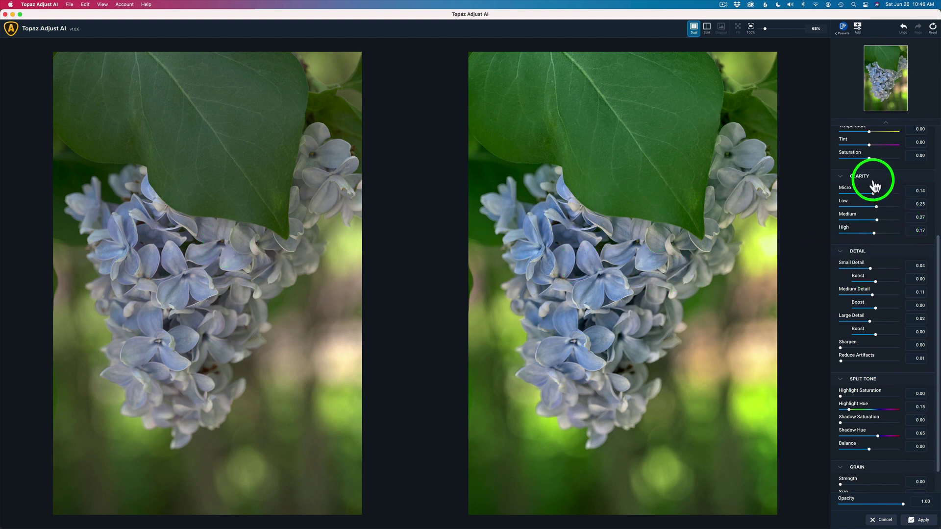
left_click(871, 157)
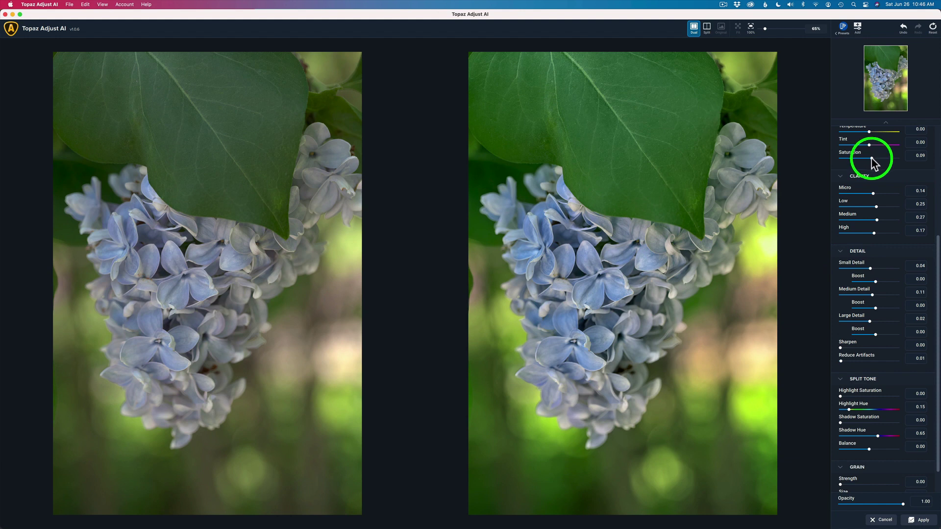
left_click_drag(871, 158, 875, 158)
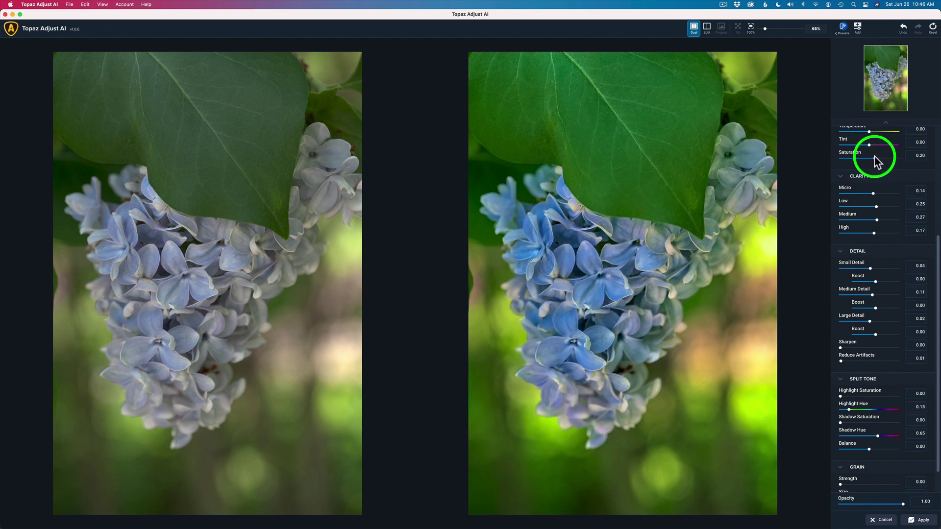
left_click_drag(874, 157, 873, 158)
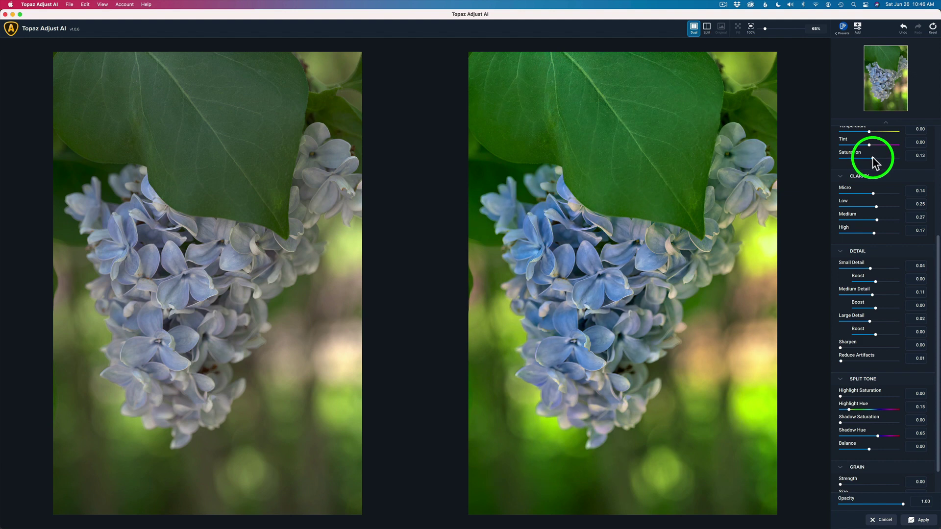
left_click_drag(872, 157, 865, 161)
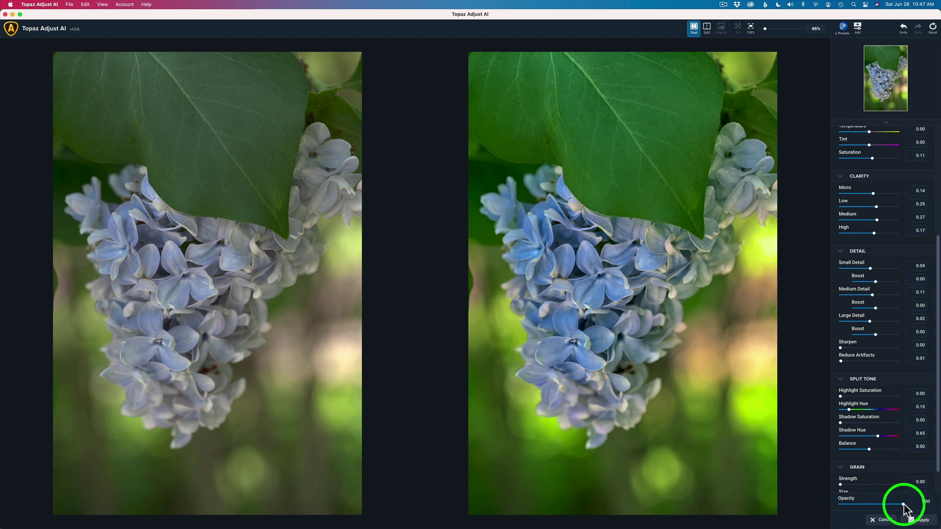
Step: Apply the adjustments at 1.00 opacity and toggle the Topaz Adjust AI layer's visibility to compare before and after
mouse_move(904, 505)
left_mouse_down()
mouse_move(873, 505)
mouse_move(906, 505)
left_mouse_up()
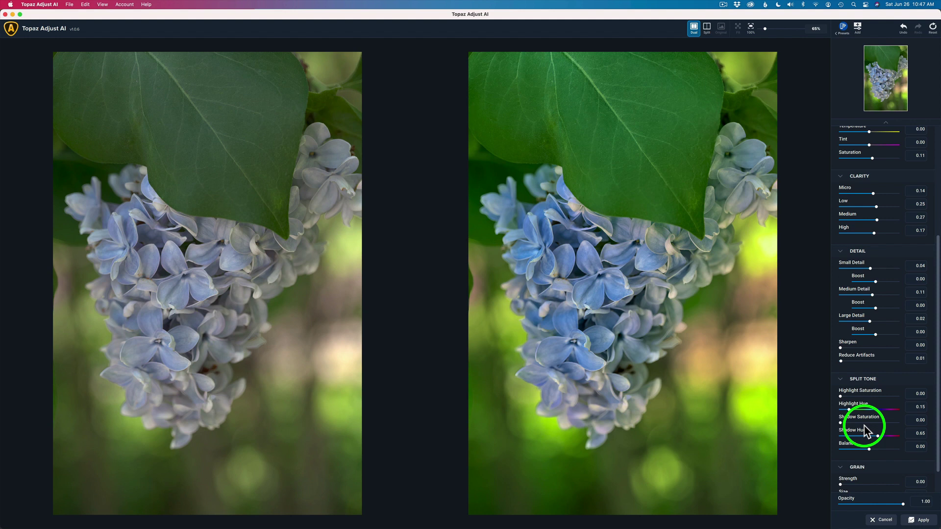
left_click(919, 521)
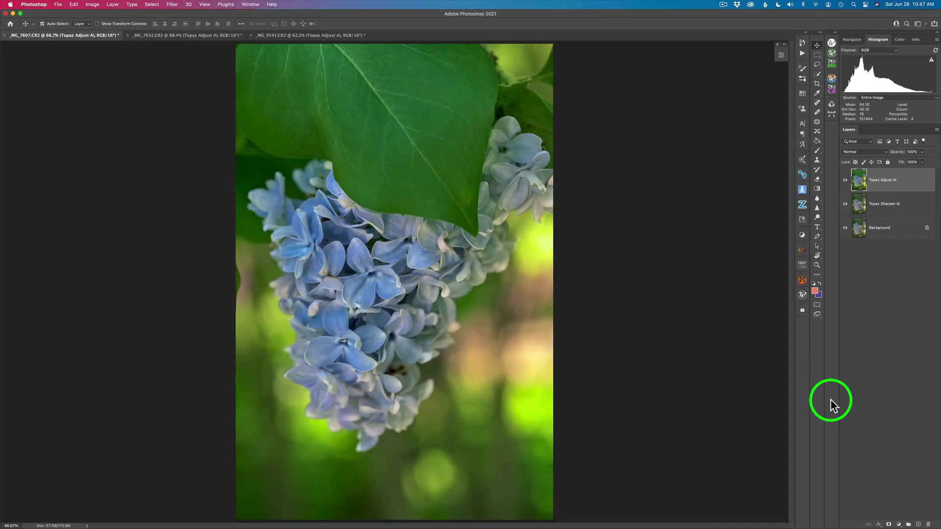
left_click(846, 181)
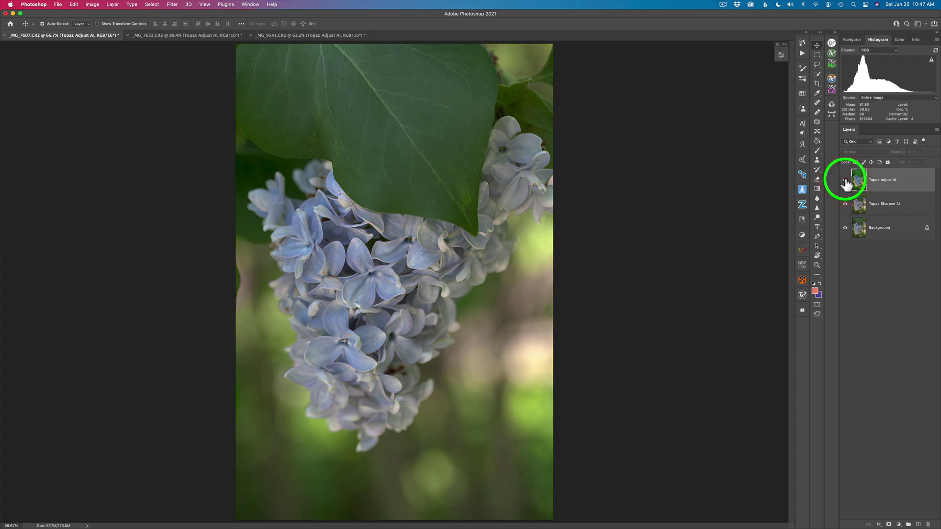
left_click(845, 181)
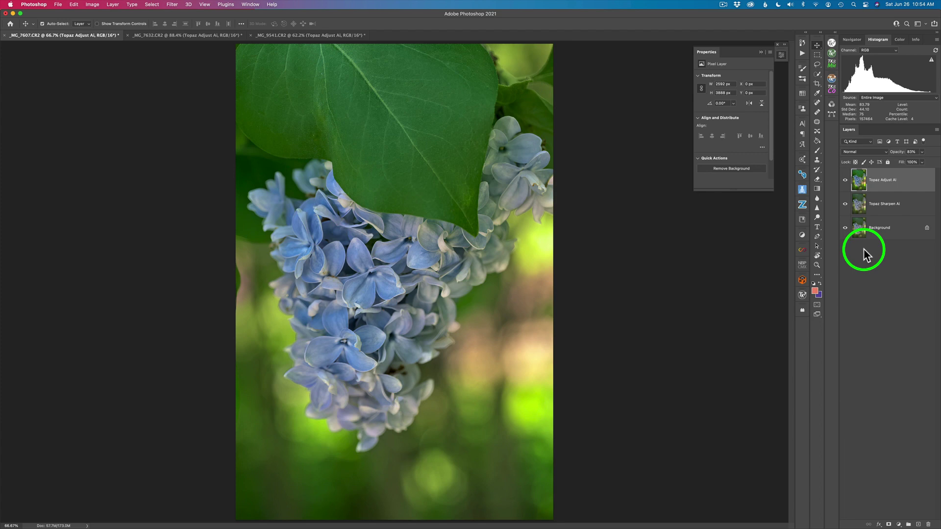
Step: Add a Hue/Saturation adjustment layer and, sampling the leaf and petals, set Greens saturation to -14 and Blues saturation to +19
left_click(899, 524)
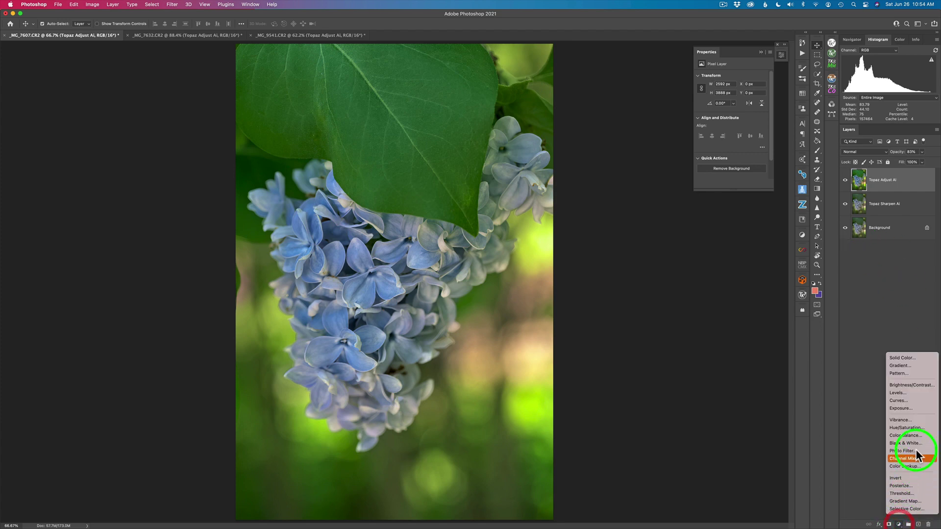
left_click(911, 427)
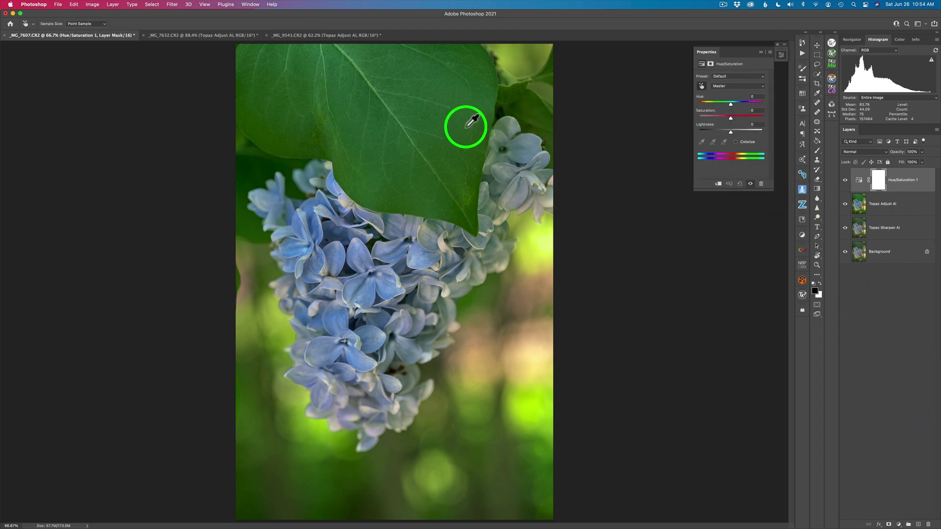
left_click_drag(465, 127, 460, 127)
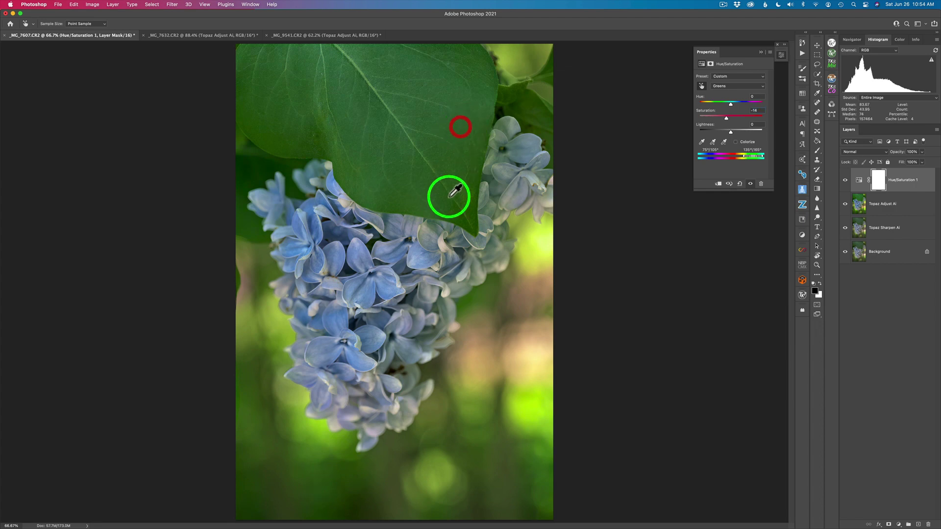
left_click(387, 296)
left_click_drag(387, 296, 394, 293)
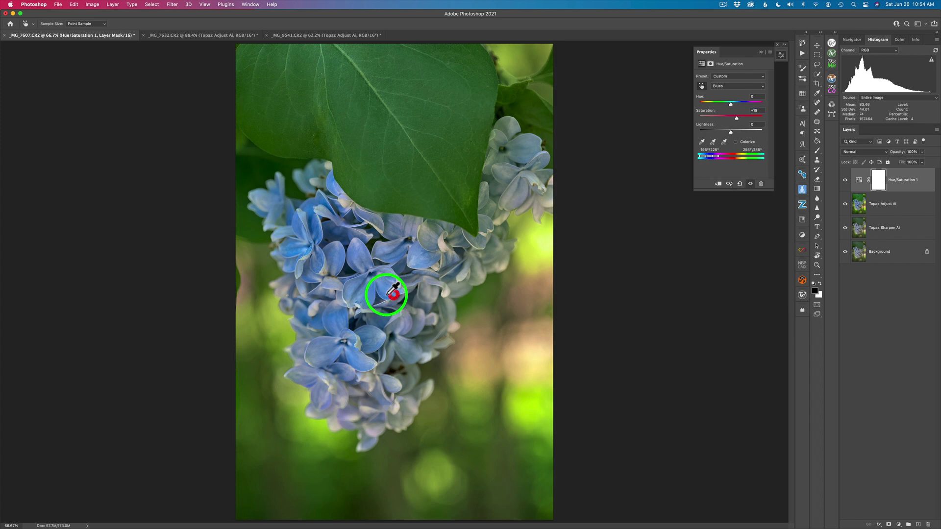
Step: Compare the lilac photo with and without the Hue/Saturation and Topaz Adjust AI layers by toggling their visibility
left_click(845, 182)
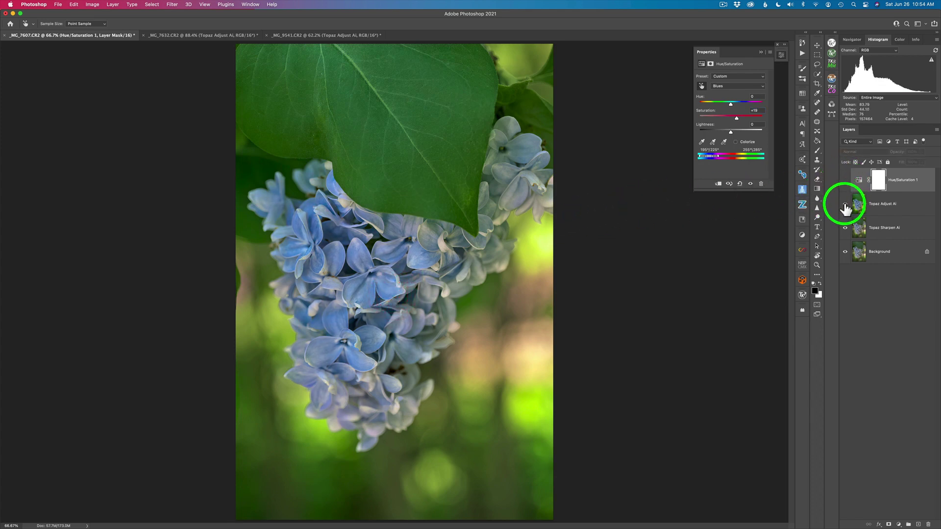
left_click(845, 204)
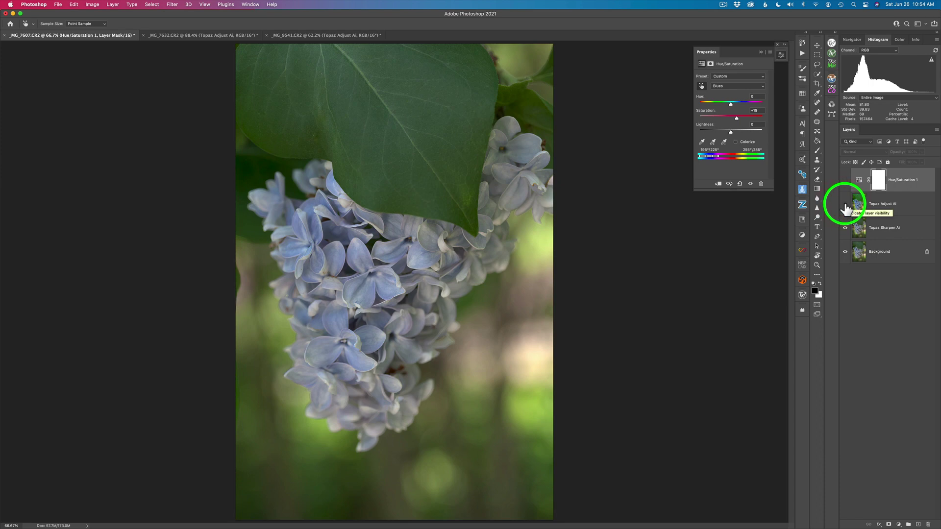
left_click(845, 205)
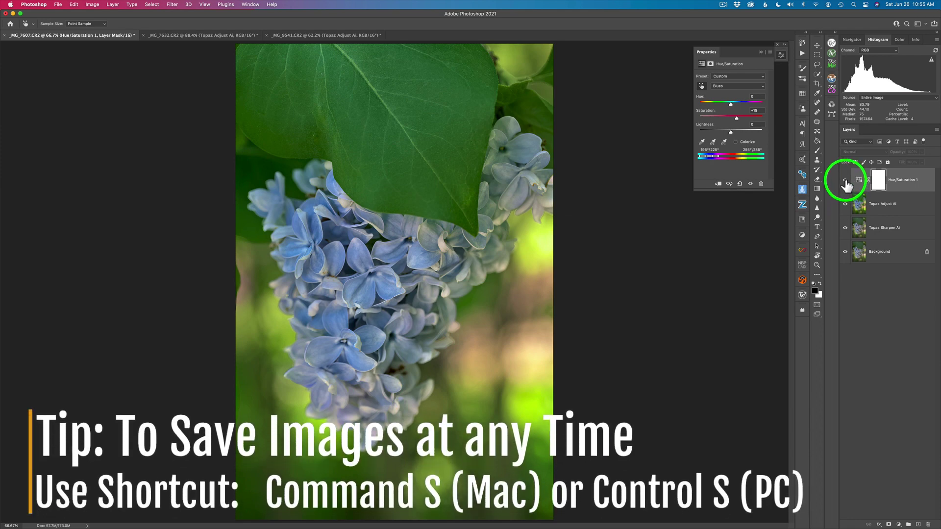
left_click(845, 182)
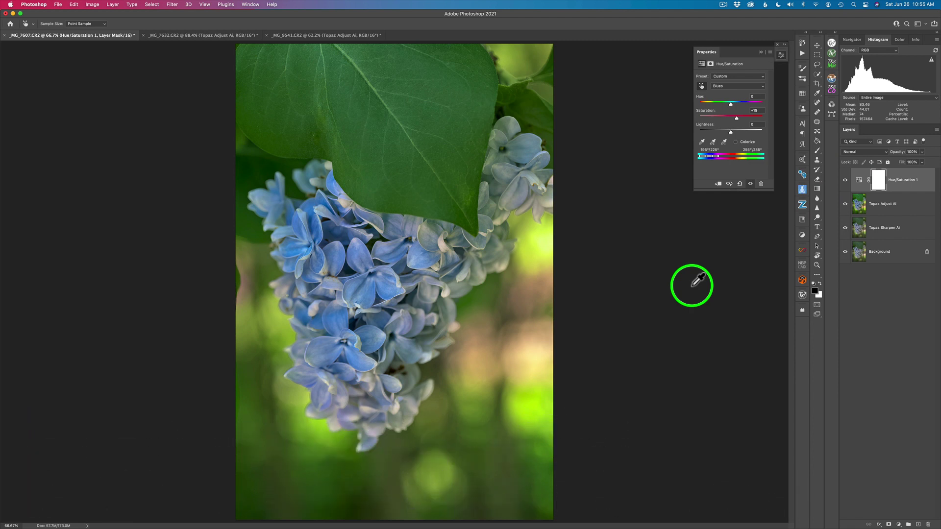
Step: Switch to the dogwood photo _MG_7632.CR2 and open its Topaz Adjust AI layer in the Topaz Adjust AI filter with the manual controls shown
left_click(212, 35)
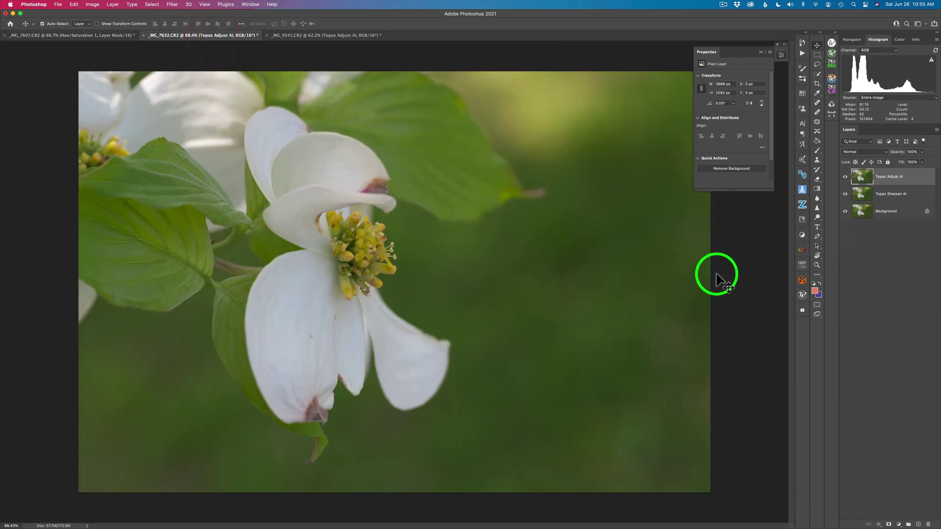
left_click(782, 55)
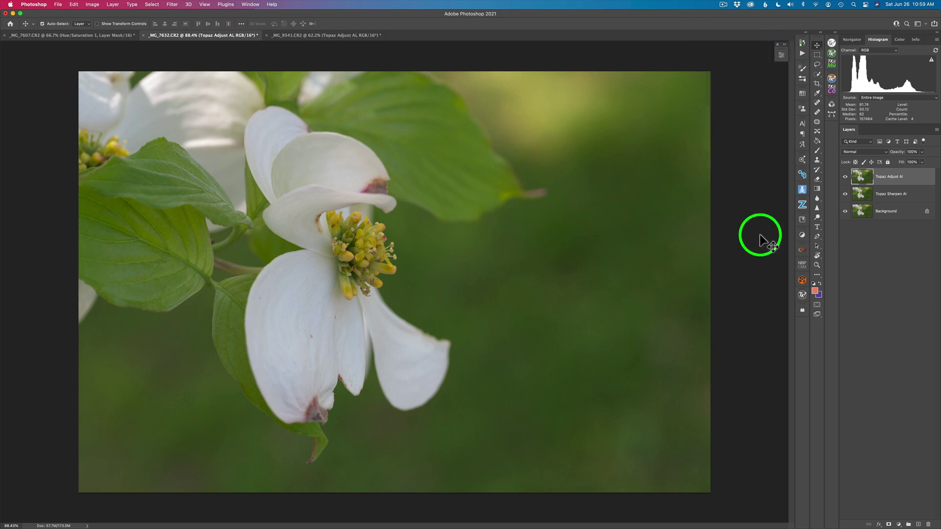
left_click(173, 5)
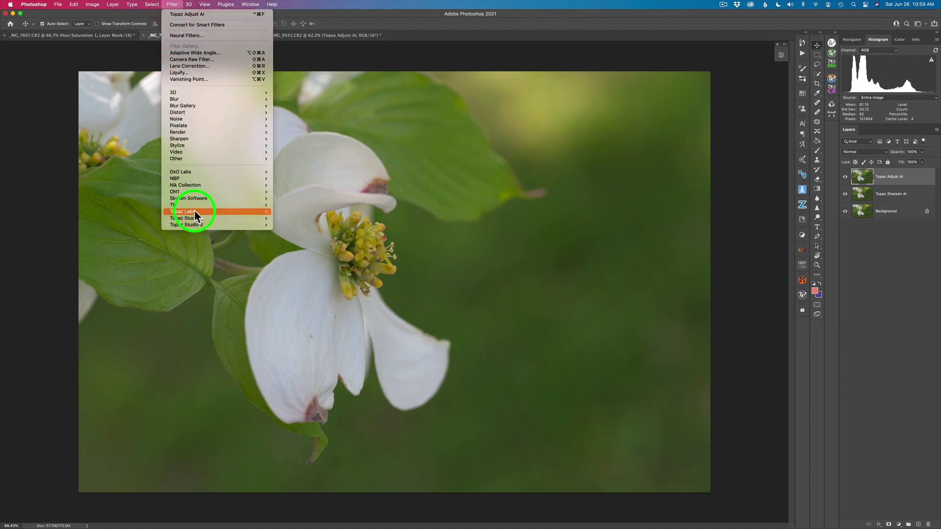
mouse_move(194, 210)
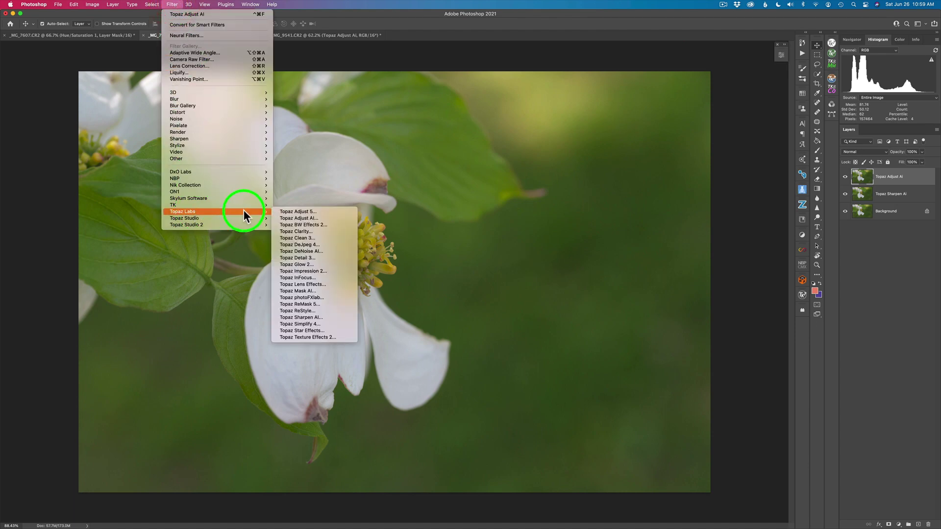
left_click(305, 219)
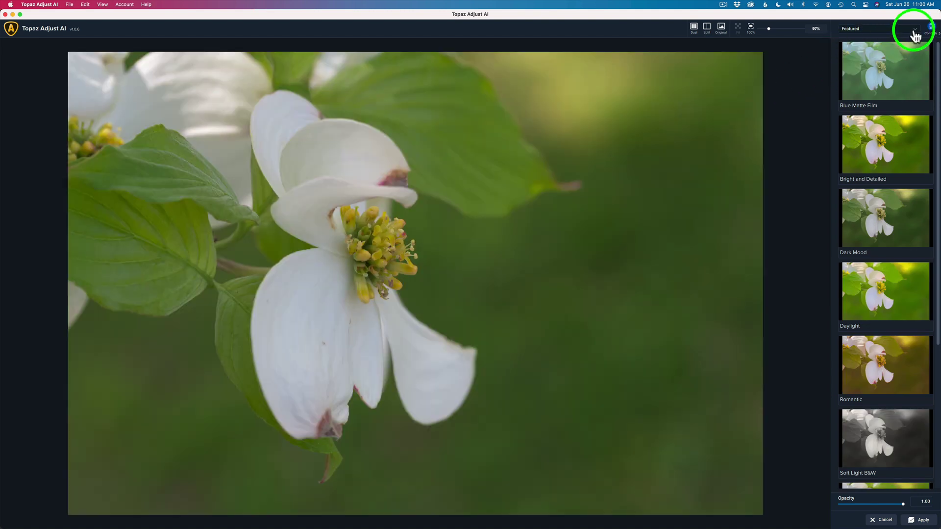
left_click(931, 29)
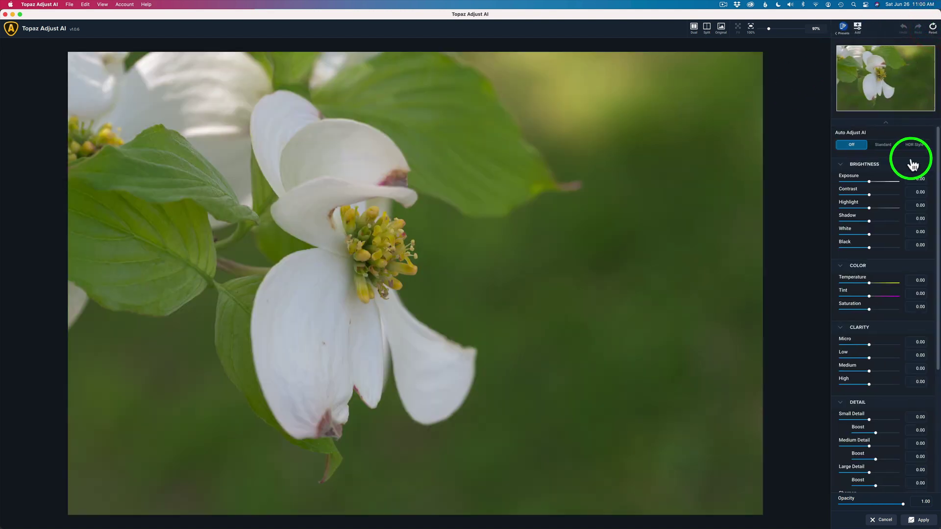
Step: Compare the Standard and HDR Style modes of Auto Adjust AI on the dogwood photo and keep Standard
left_click(887, 145)
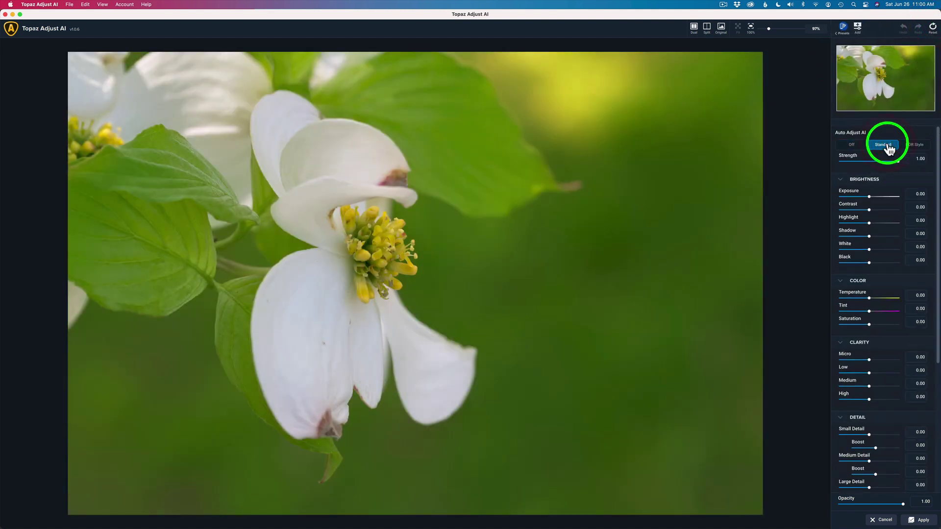
left_click(915, 146)
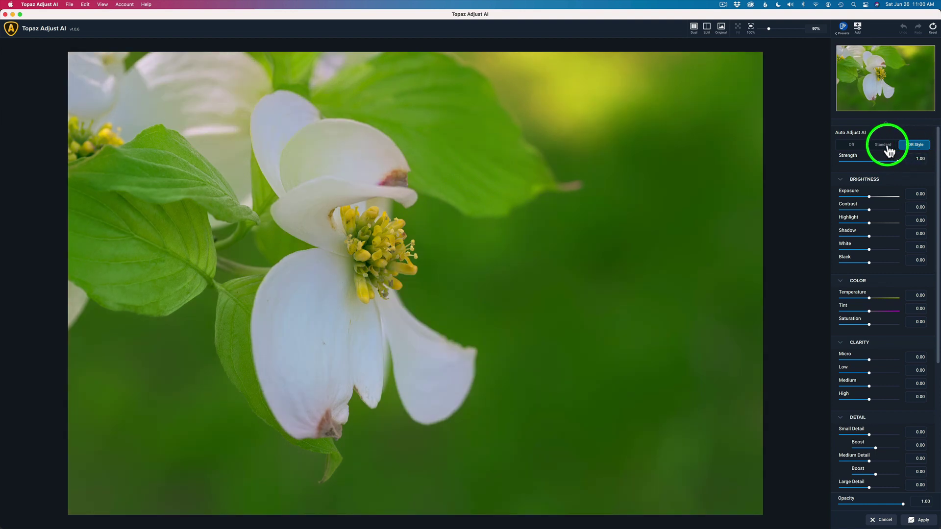
left_click(888, 146)
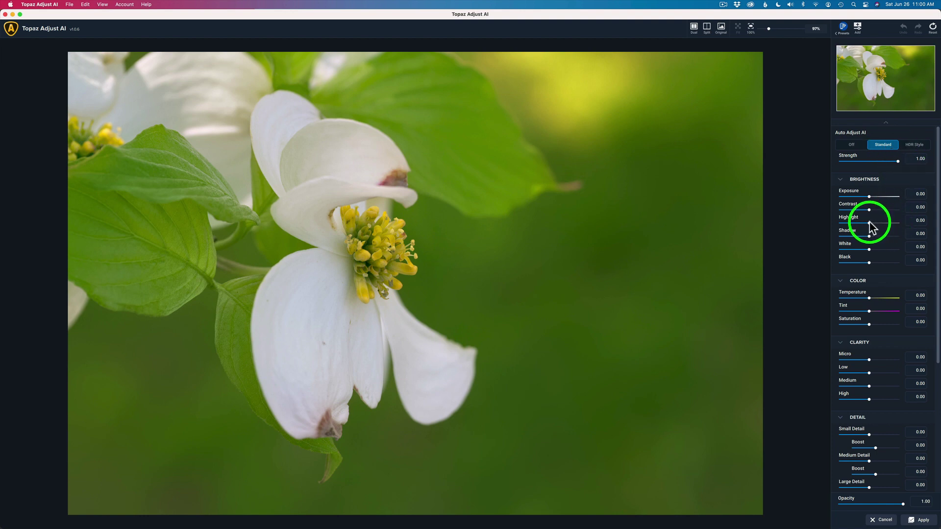
Step: Lower the dogwood photo's Highlight brightness to -0.34 and its Shadow brightness to -0.20
left_click_drag(870, 227, 859, 222)
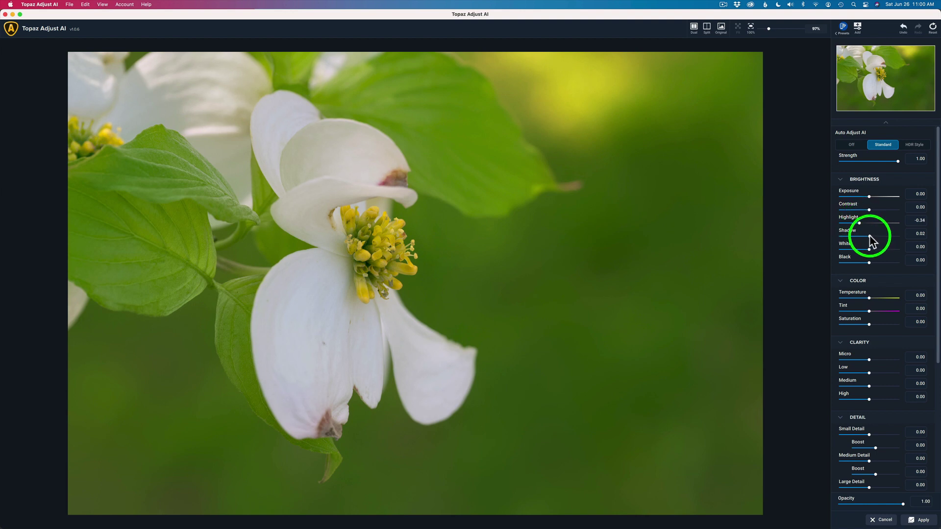
mouse_move(873, 235)
left_mouse_down()
mouse_move(886, 236)
mouse_move(851, 235)
mouse_move(865, 236)
left_mouse_up()
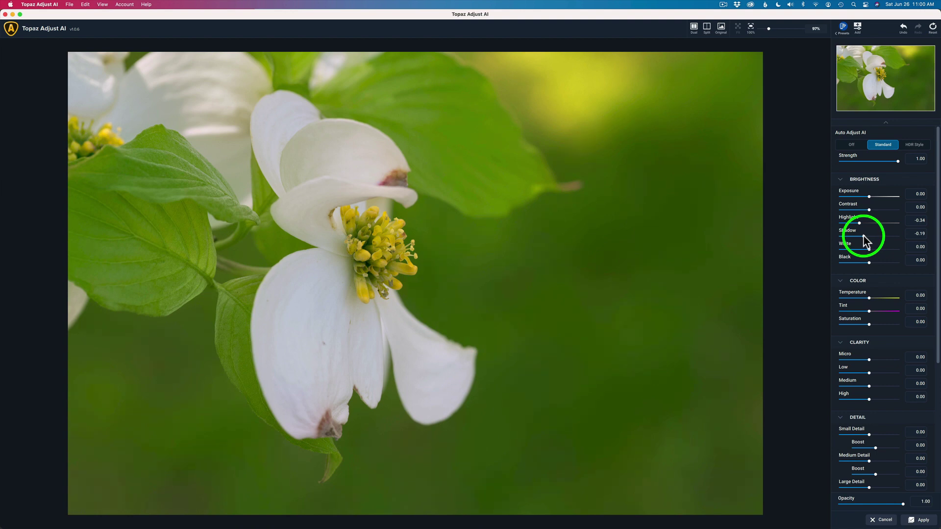
left_click_drag(862, 235, 866, 243)
Step: Judging the dogwood flower's center up close at 234%, set Micro clarity to 0.12
scroll(890, 286, "down", 4)
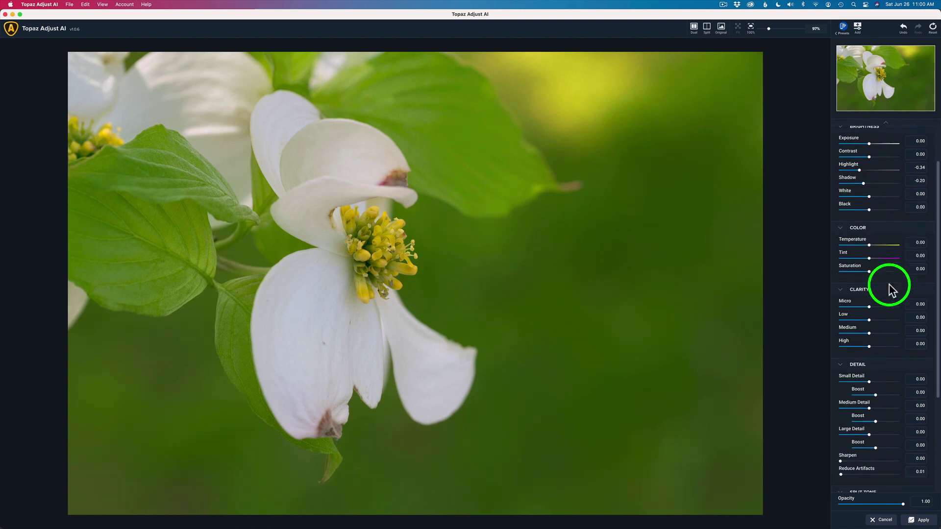
scroll(889, 288, "down", 3)
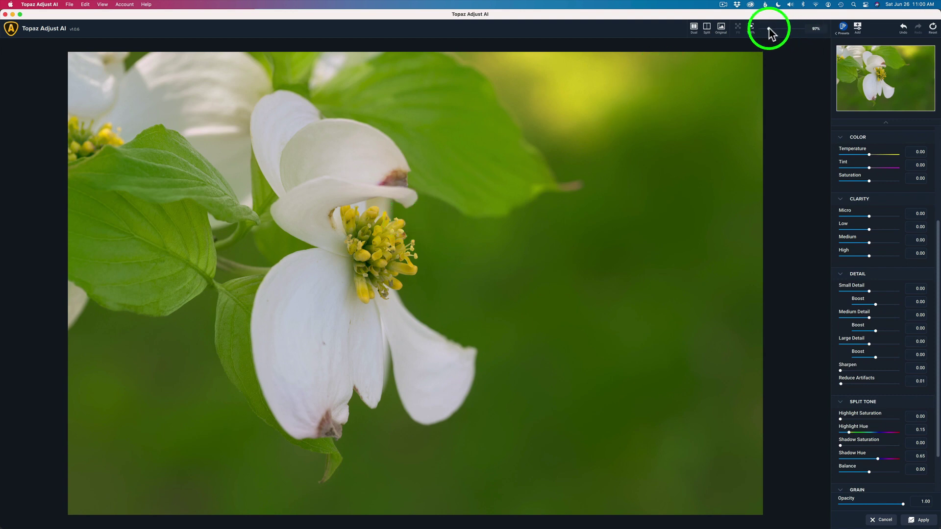
left_click_drag(769, 28, 783, 28)
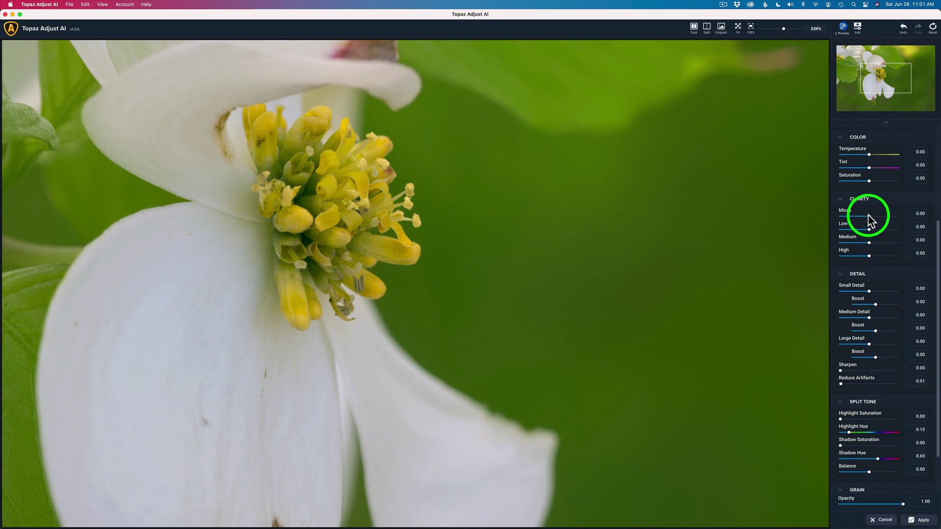
mouse_move(868, 215)
left_mouse_down()
mouse_move(889, 221)
mouse_move(872, 216)
left_mouse_up()
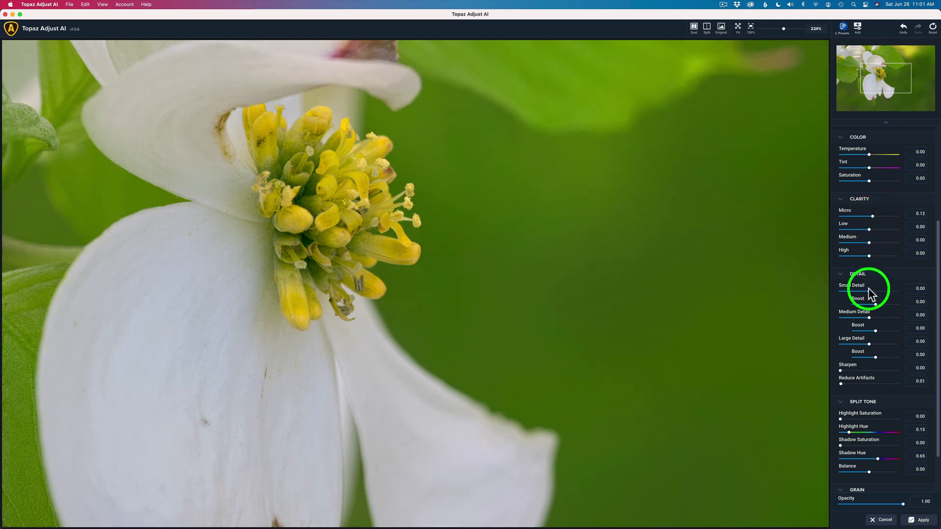
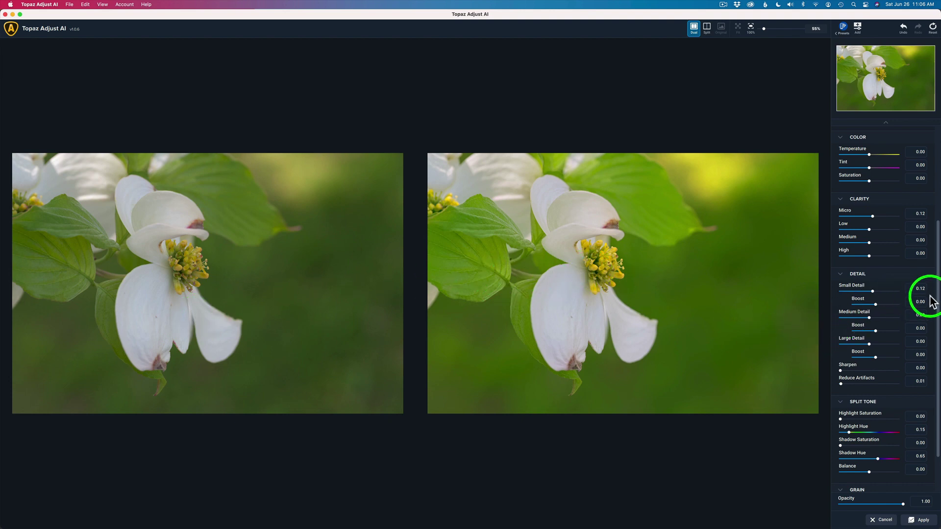
Step: Set the dogwood photo's Low clarity to 0.26 and Medium clarity to 0.37, and reset High clarity to 0.00
scroll(936, 302, "down", 1)
left_click_drag(937, 306, 935, 336)
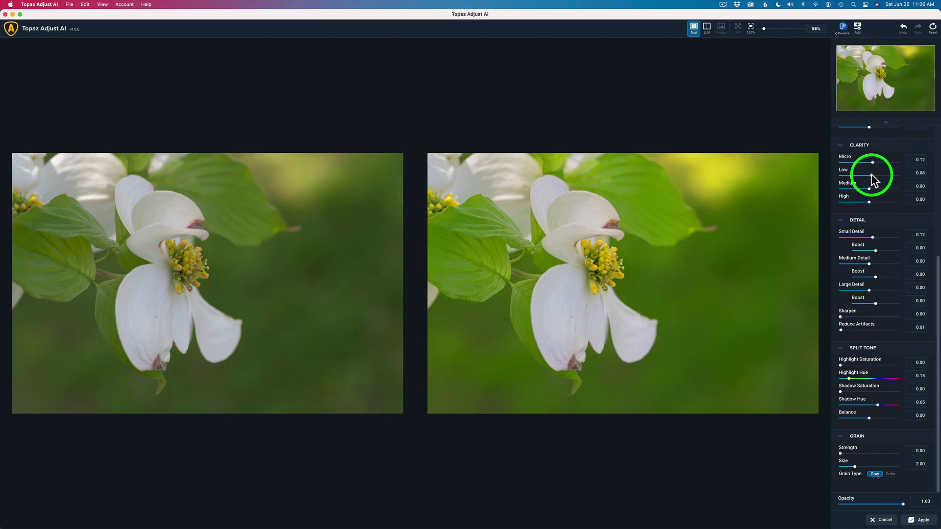
left_click_drag(880, 176, 873, 186)
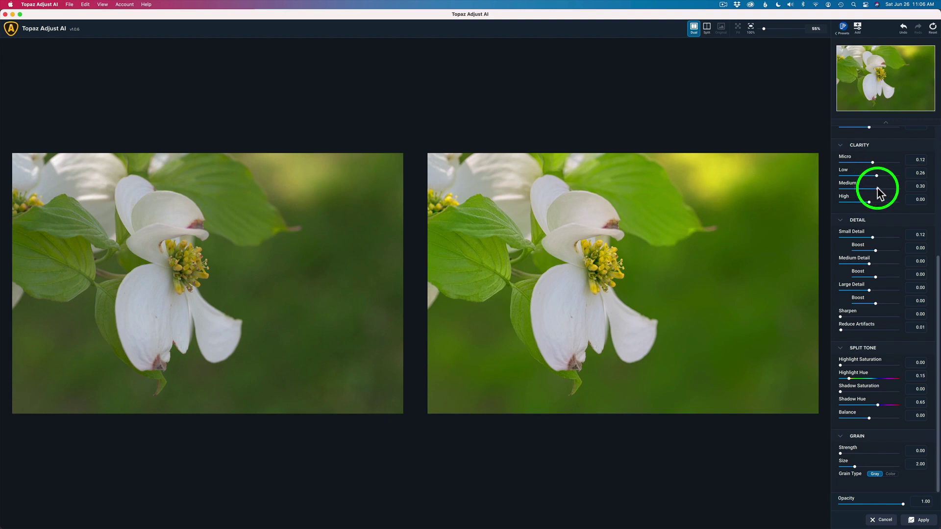
left_click_drag(878, 188, 883, 187)
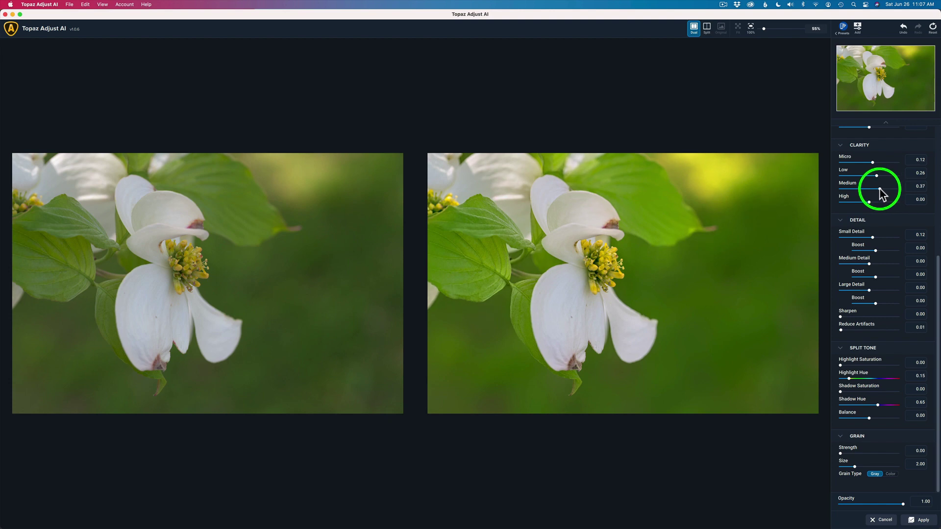
left_click(881, 189)
mouse_move(870, 202)
left_mouse_down()
mouse_move(882, 203)
mouse_move(857, 203)
mouse_move(871, 204)
left_mouse_up()
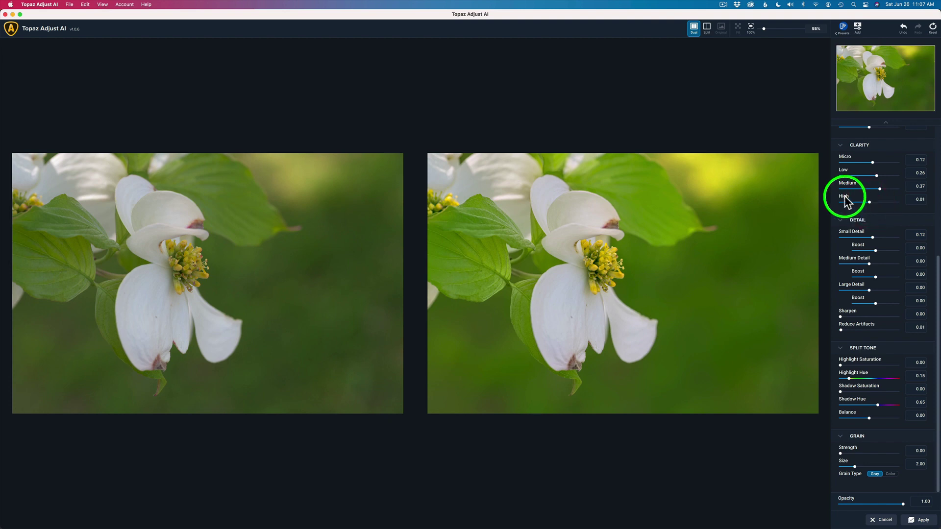
double_click(845, 196)
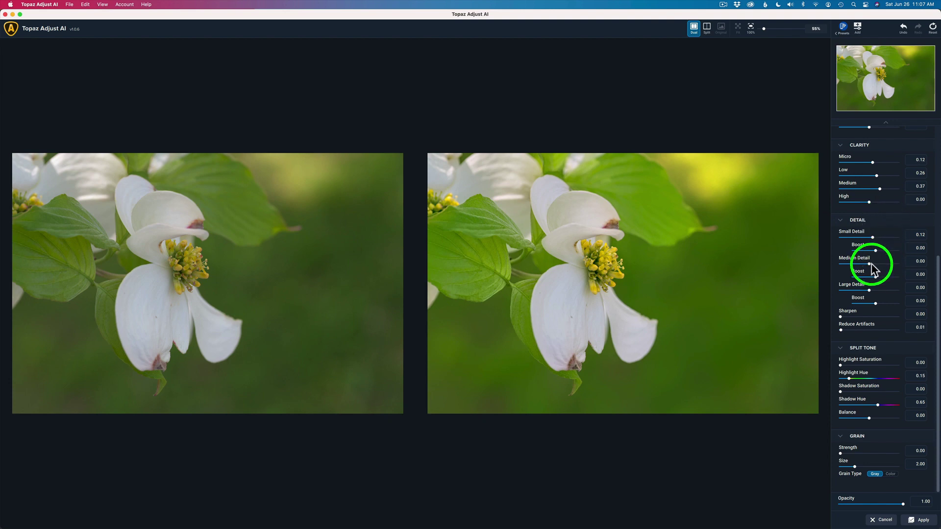
Step: Set Medium Detail to 0.16 and Large Detail to 0.02 on the dogwood photo, and apply the filter
left_click_drag(868, 263, 870, 265)
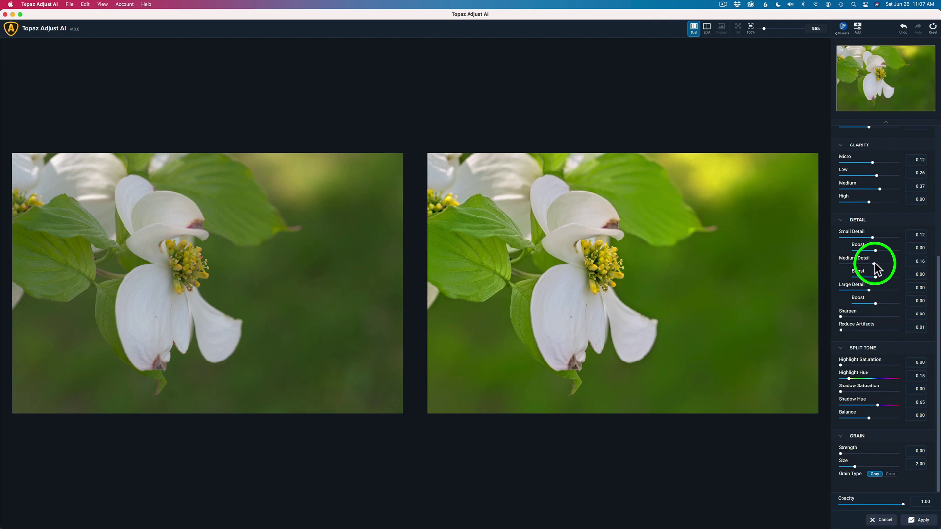
left_click_drag(869, 289, 869, 292)
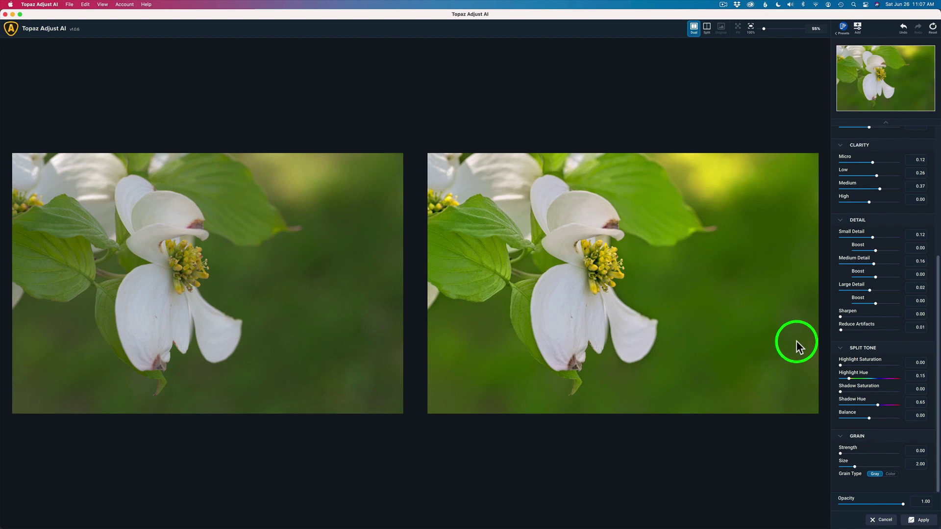
left_click(922, 521)
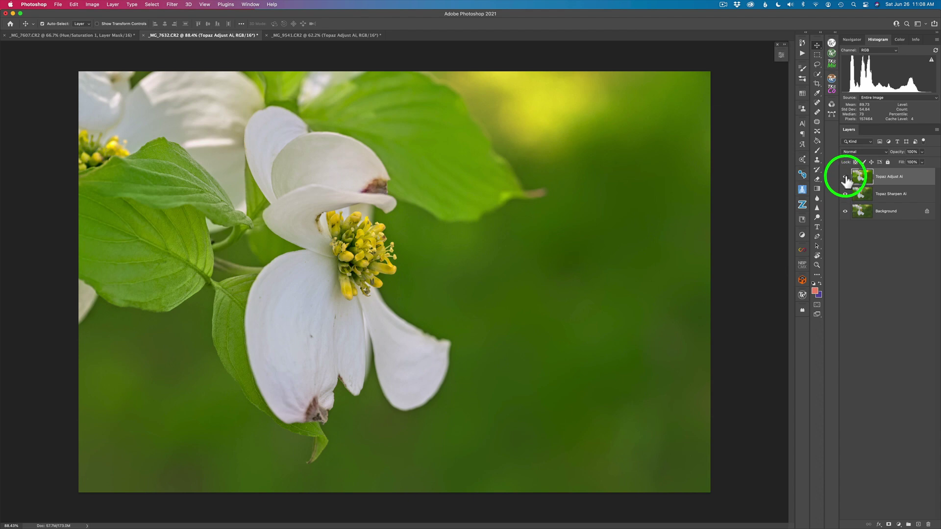
Step: Lower the dogwood's Topaz Adjust AI layer opacity to 85%, comparing the photo with the layer hidden and shown
left_click(845, 176)
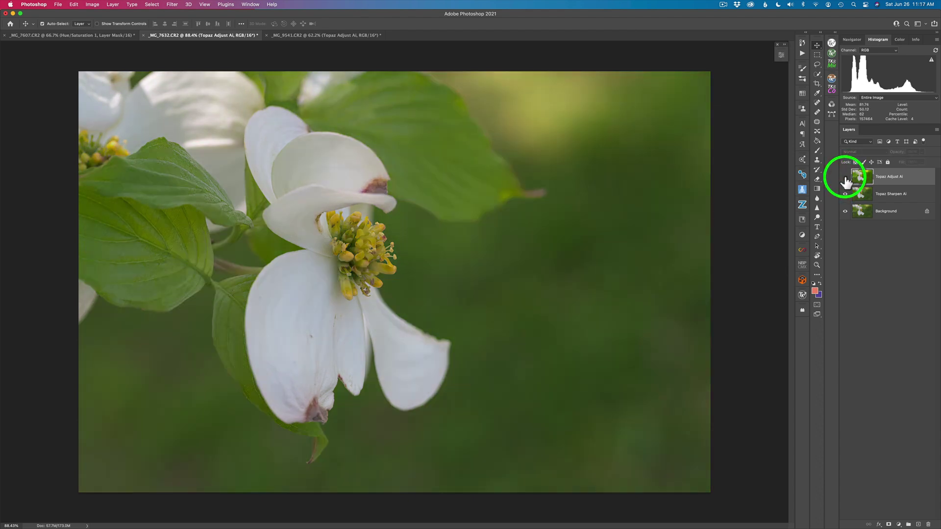
left_click(845, 177)
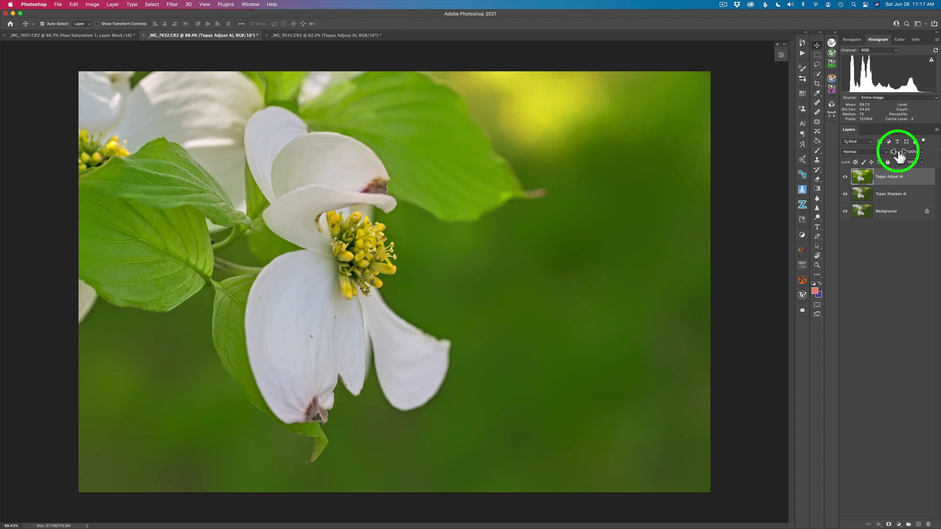
left_click_drag(899, 156, 893, 156)
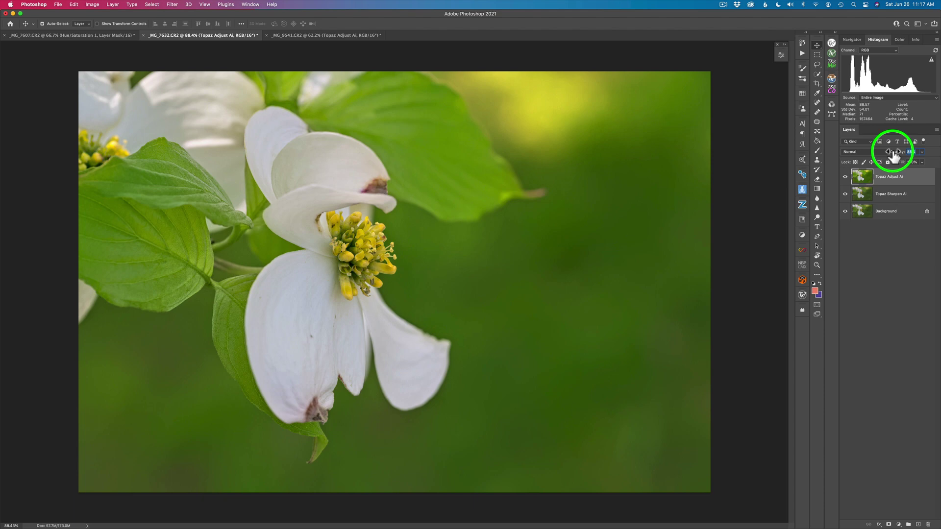
left_click(845, 177)
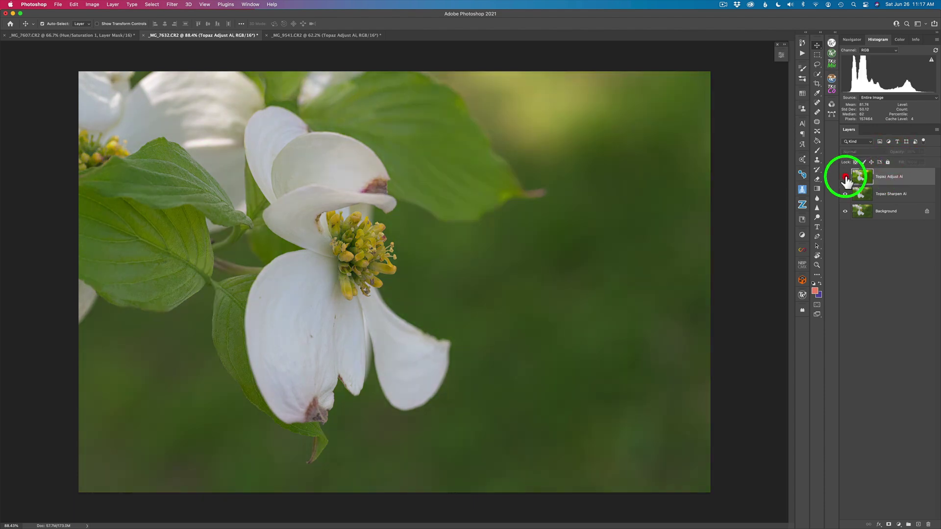
left_click(845, 177)
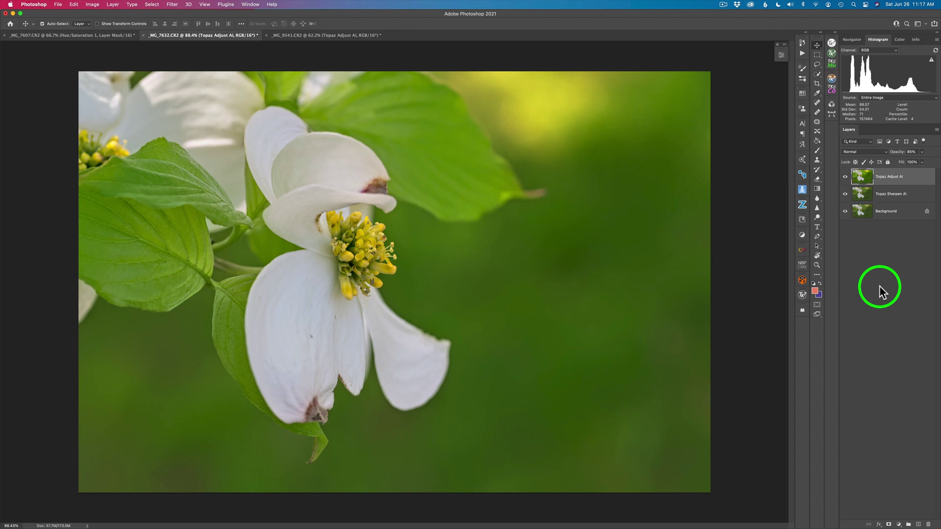
Step: Switch to the photo of clouds over bare trees and open its Topaz Adjust AI layer in the Topaz Adjust AI filter with the manual controls shown
left_click(334, 34)
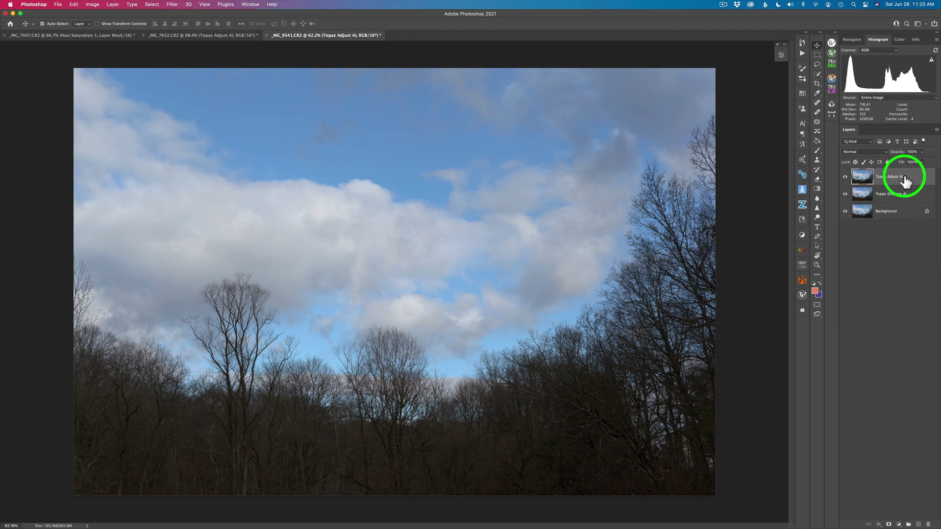
left_click(172, 5)
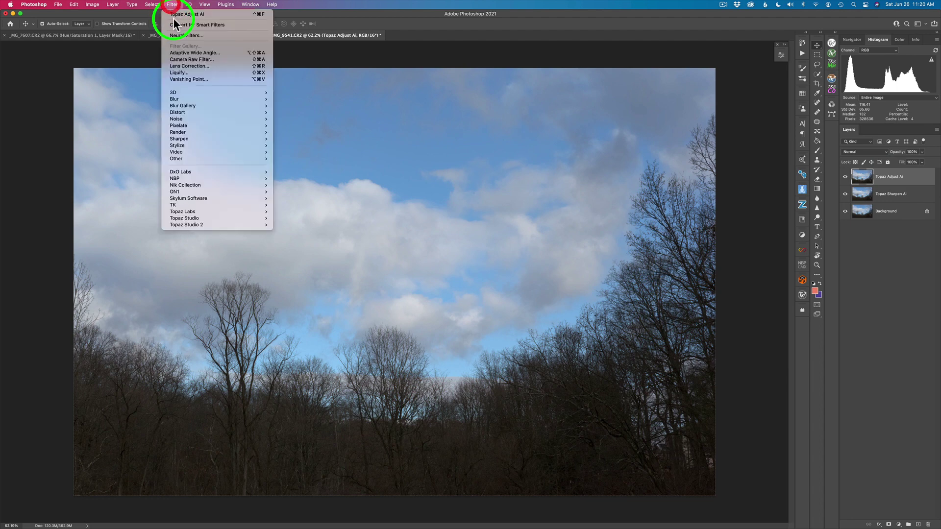
mouse_move(205, 212)
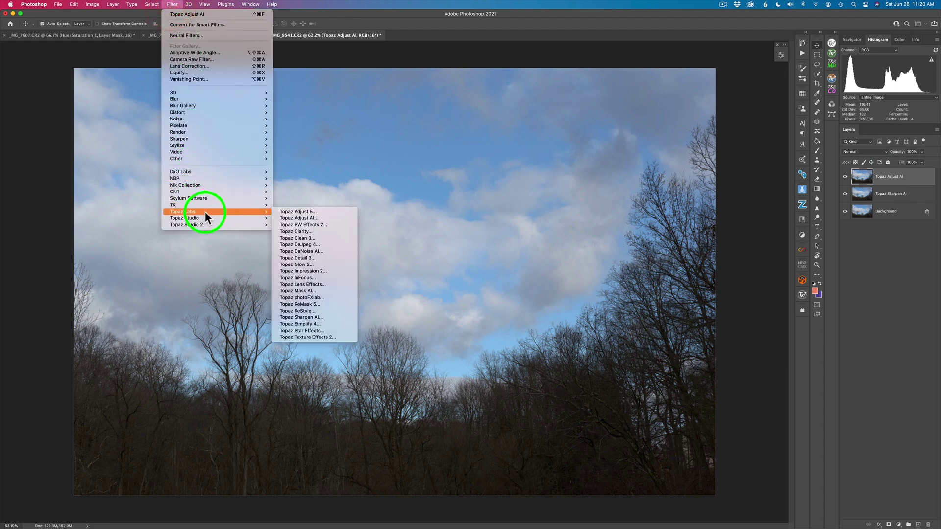
left_click(287, 214)
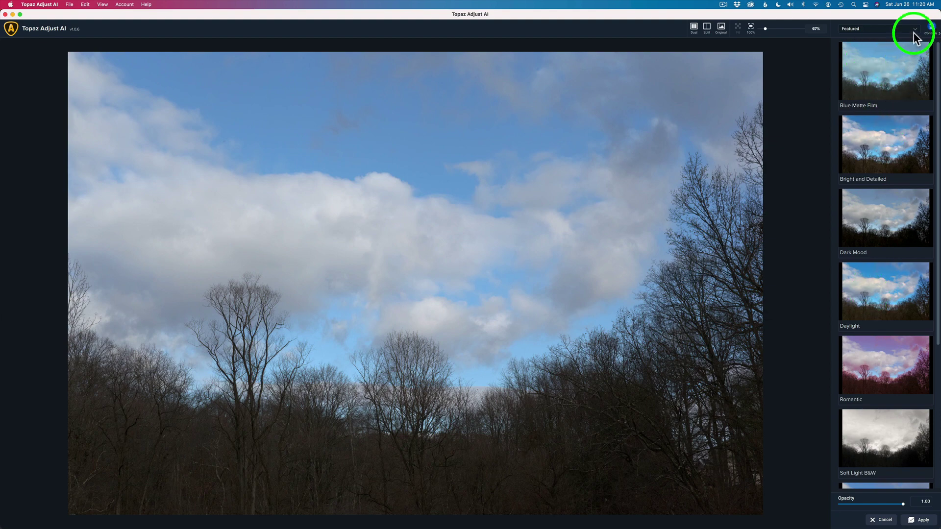
left_click(930, 29)
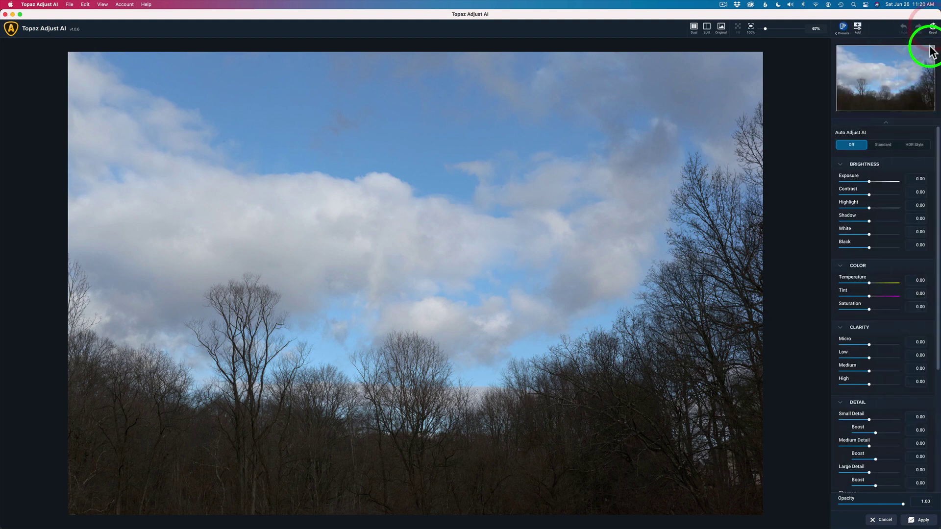
Step: Compare the Standard and HDR Style modes of Auto Adjust AI on the cloud photo in the fitted dual view, and keep Standard
left_click(883, 146)
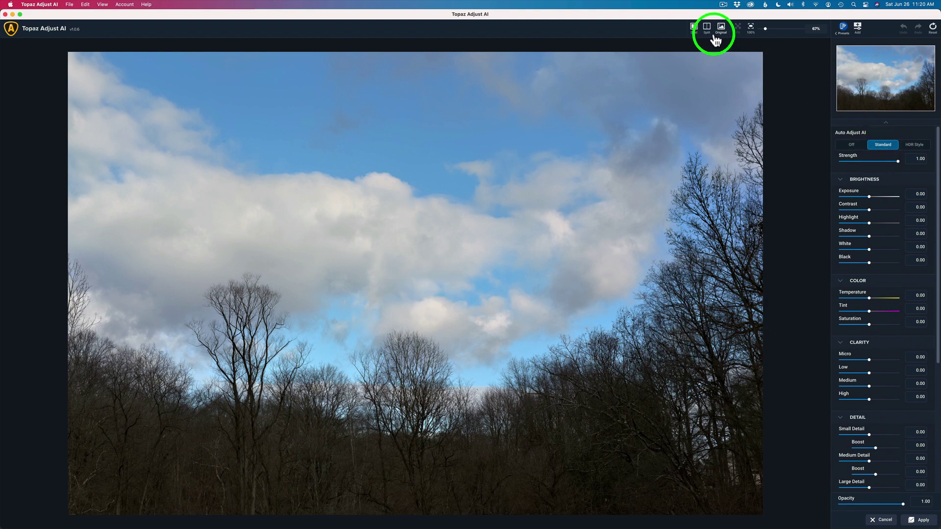
left_click(694, 27)
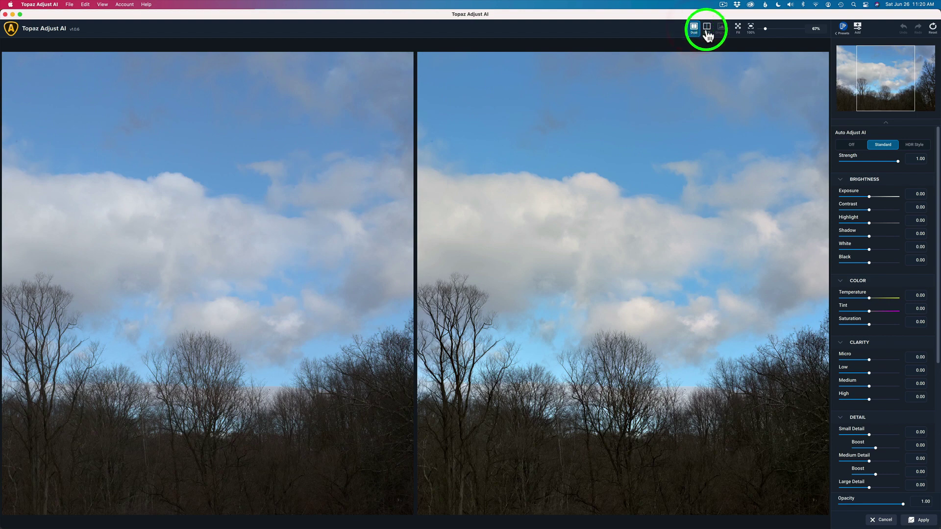
left_click(737, 27)
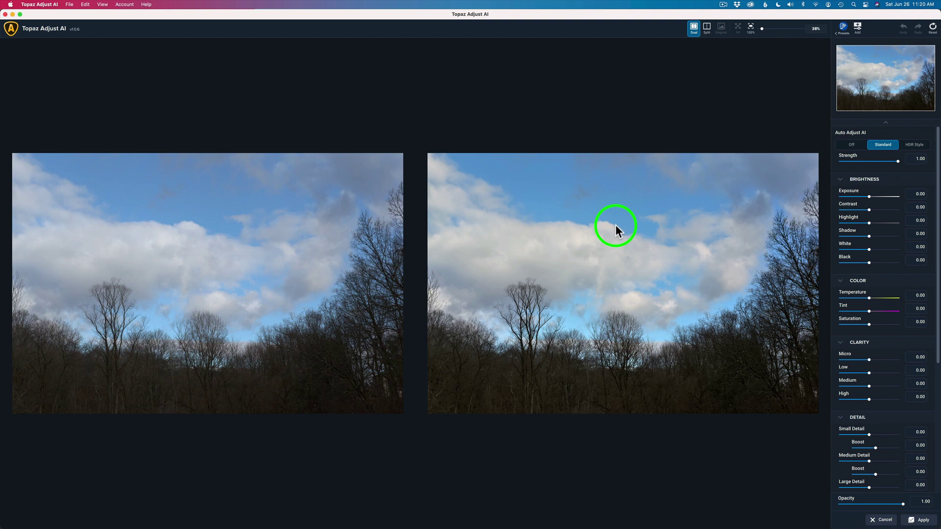
left_click(916, 146)
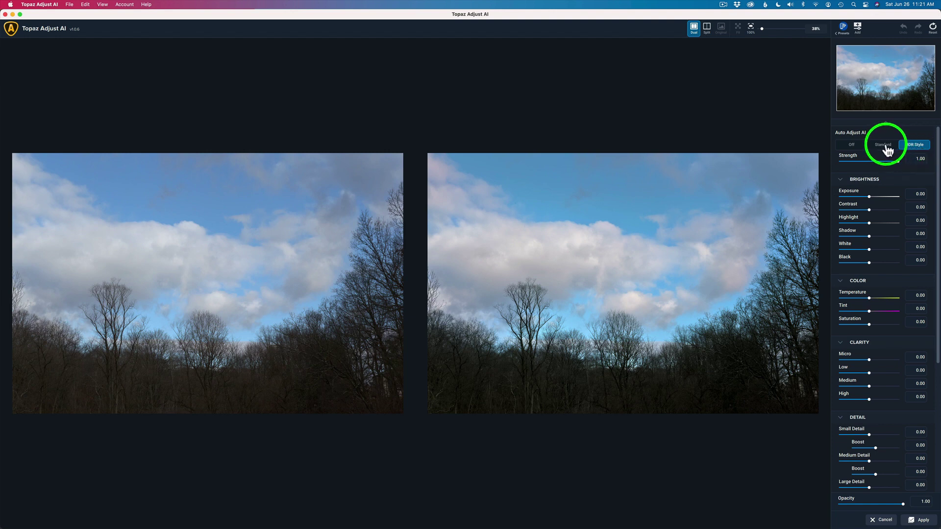
left_click(886, 146)
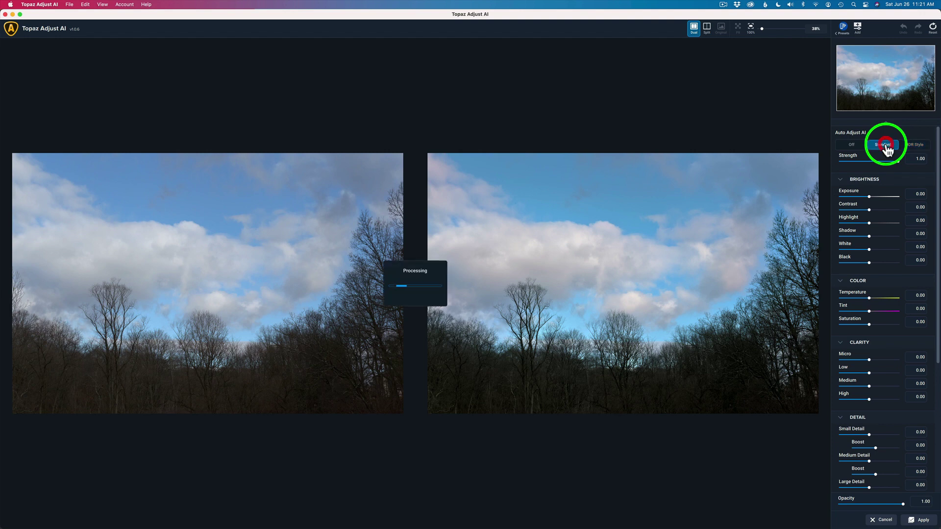
left_click(920, 146)
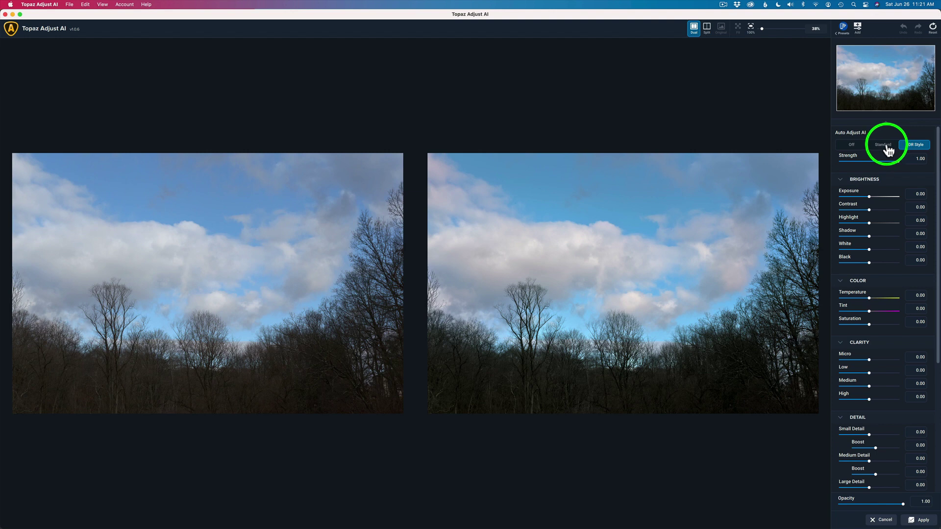
left_click(889, 147)
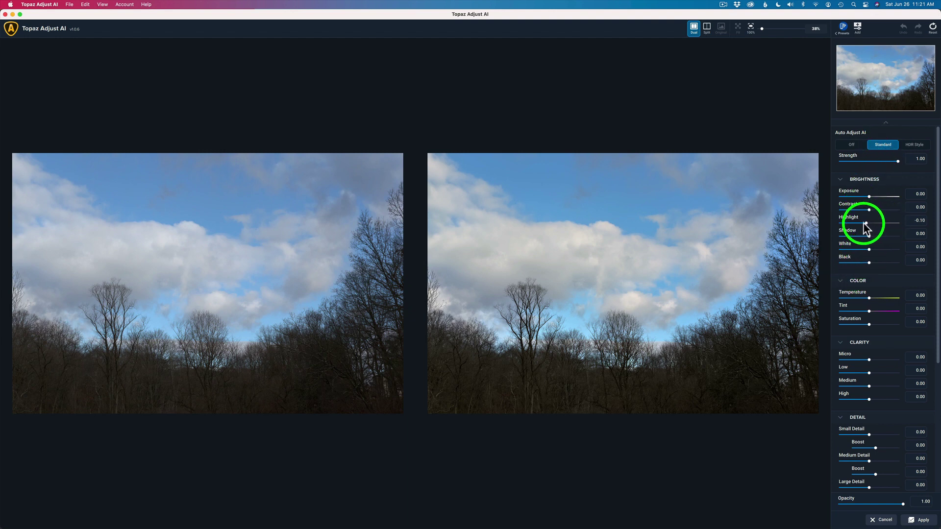
Step: Lower the cloud photo's Highlight brightness to -0.26 and its Shadow brightness to -0.13
left_click_drag(854, 222, 861, 224)
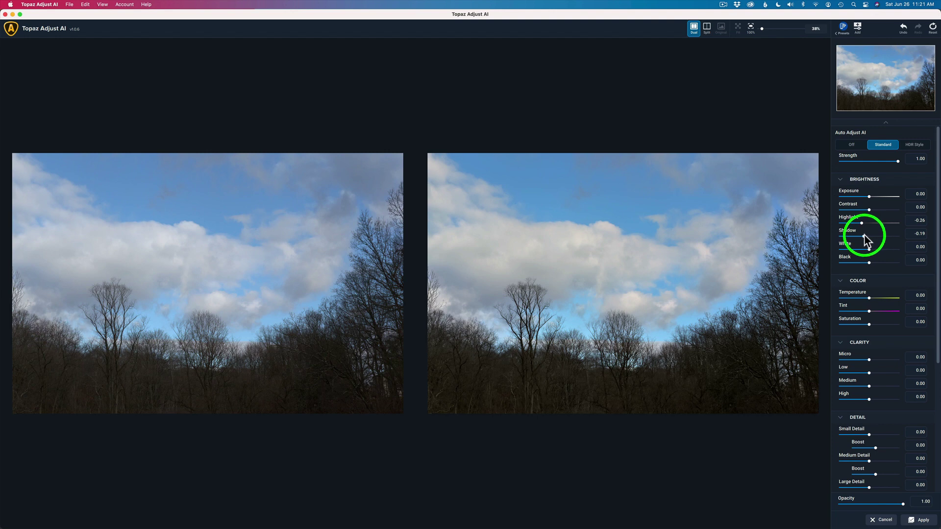
left_click_drag(867, 240, 864, 237)
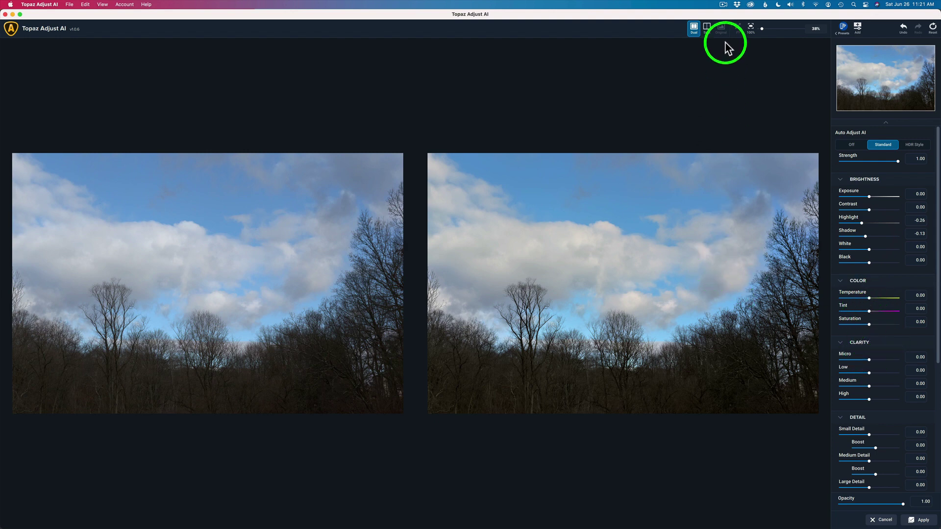
Step: Judging the treetops up close at 156%, set the cloud photo's Micro clarity to 0.14 and Small Detail to 0.11
left_click_drag(762, 28, 776, 29)
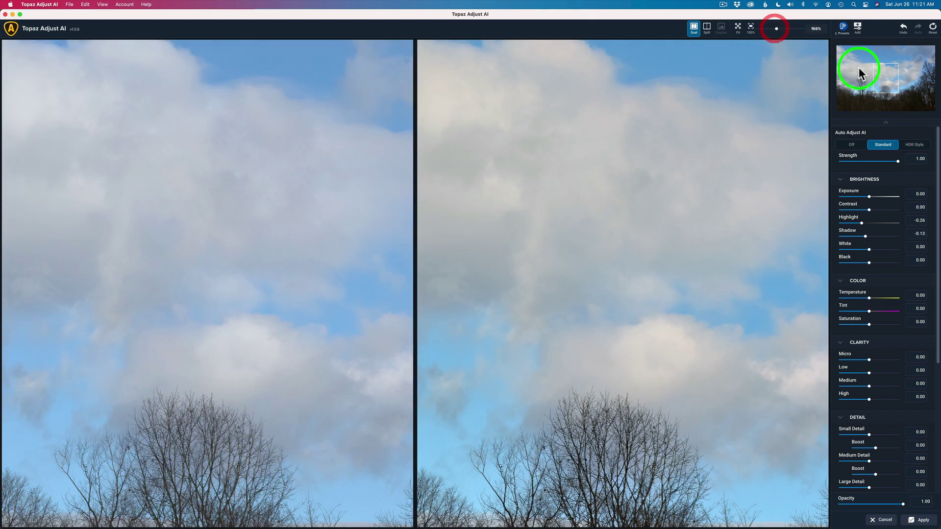
left_click_drag(859, 67, 873, 88)
left_click(858, 255)
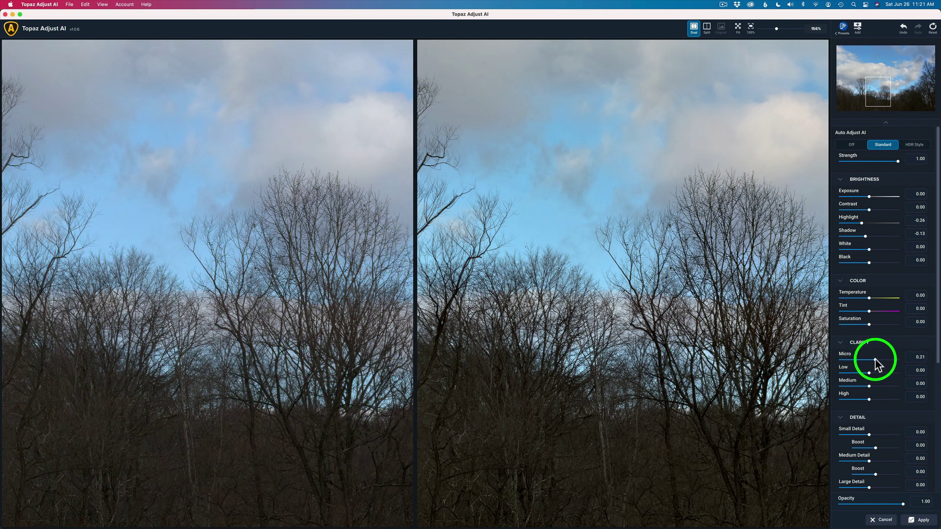
left_click_drag(875, 359, 885, 360)
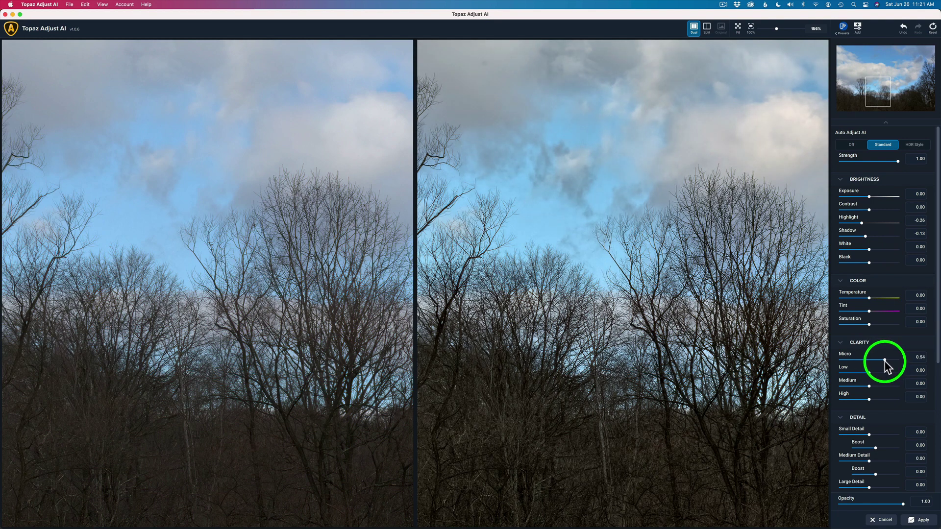
left_click_drag(542, 131, 873, 361)
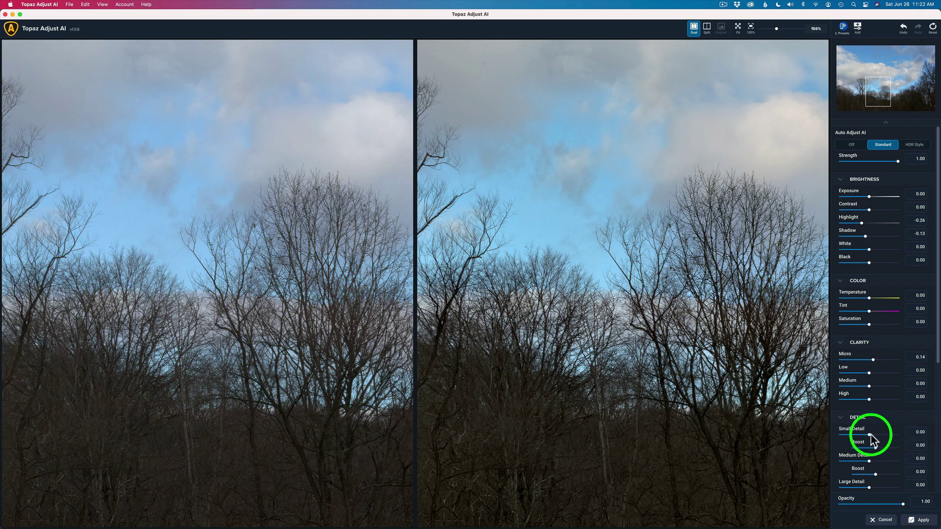
left_click_drag(870, 437, 874, 439)
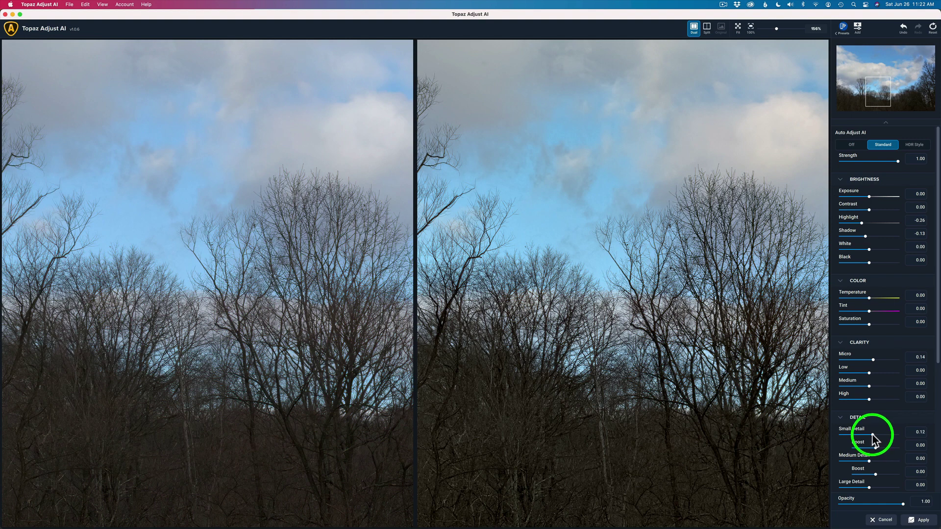
Step: With the whole cloud photo in view, set Low clarity to 0.18
left_click(738, 27)
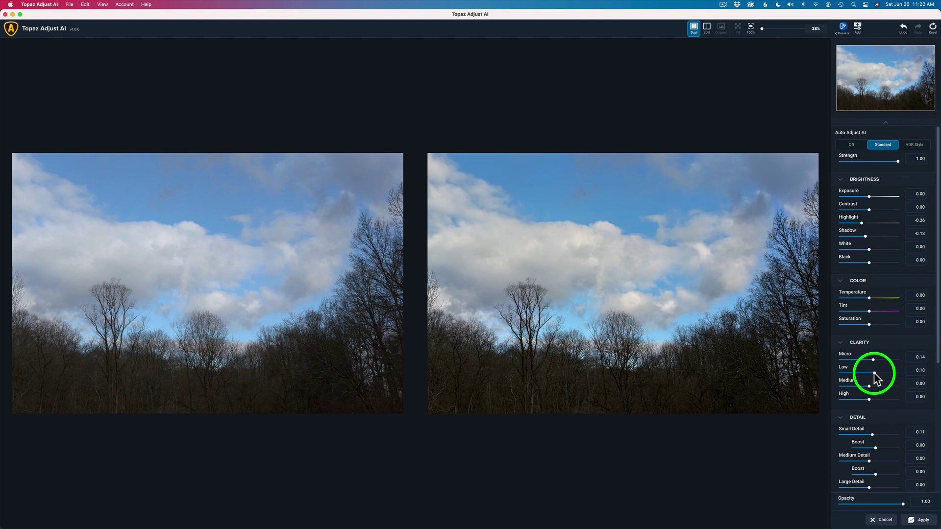
left_click(875, 374)
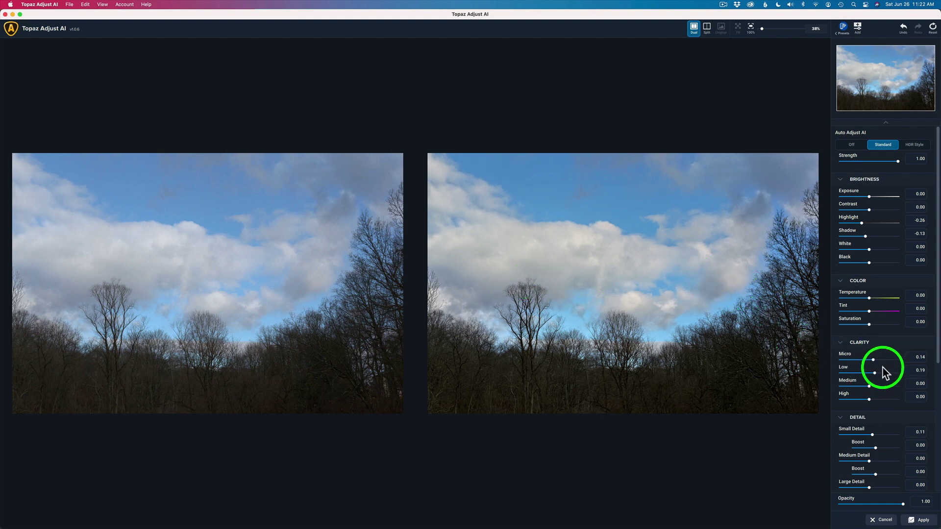
left_click_drag(885, 372, 884, 372)
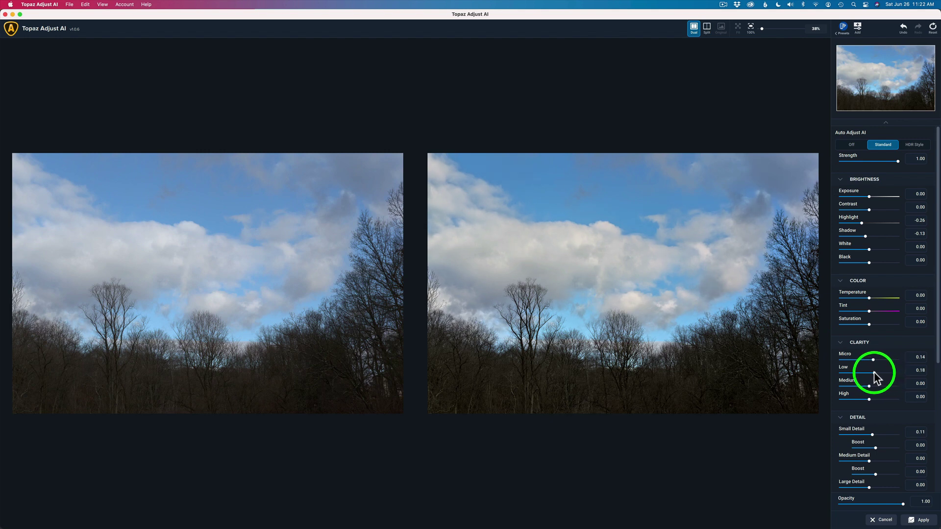
Step: Set the cloud photo's Low clarity to 0.20, Medium clarity to 0.24 and High clarity to 0.16
left_click_drag(874, 372, 873, 371)
left_click(875, 374)
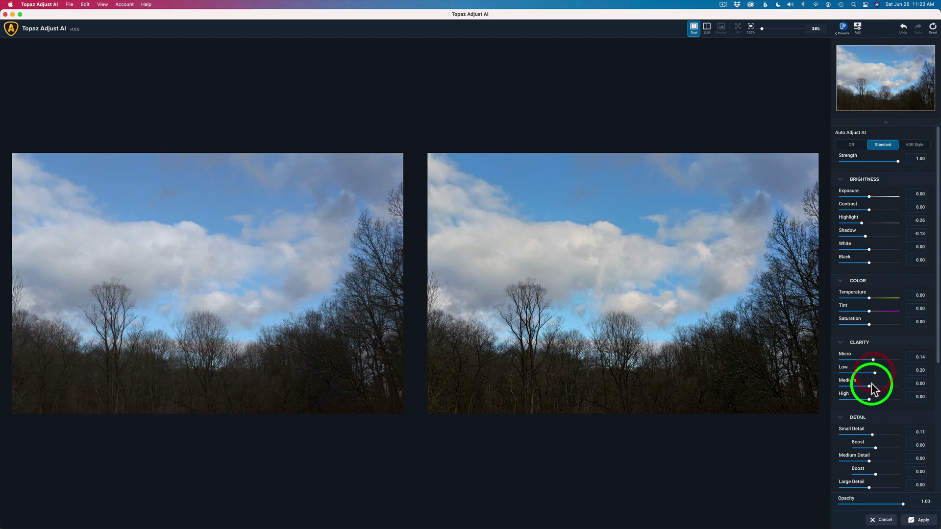
left_click_drag(871, 385, 889, 401)
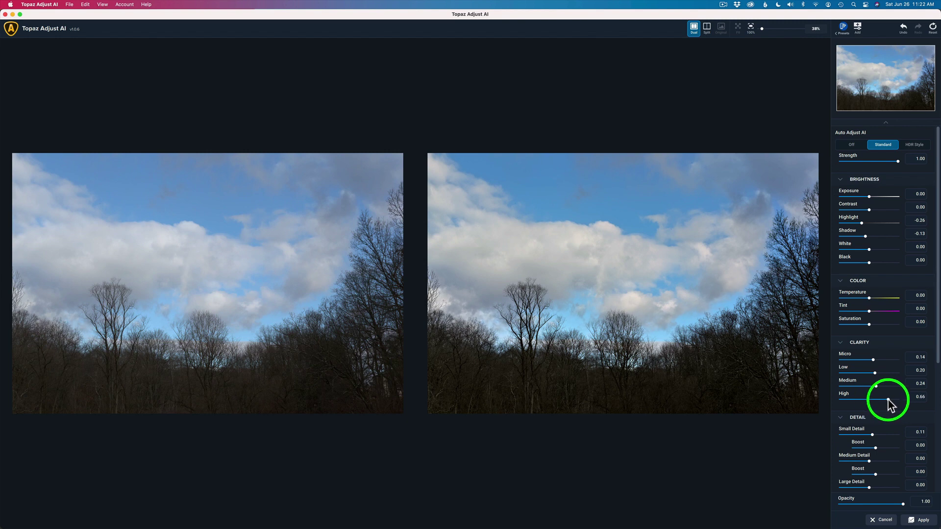
left_click(635, 385)
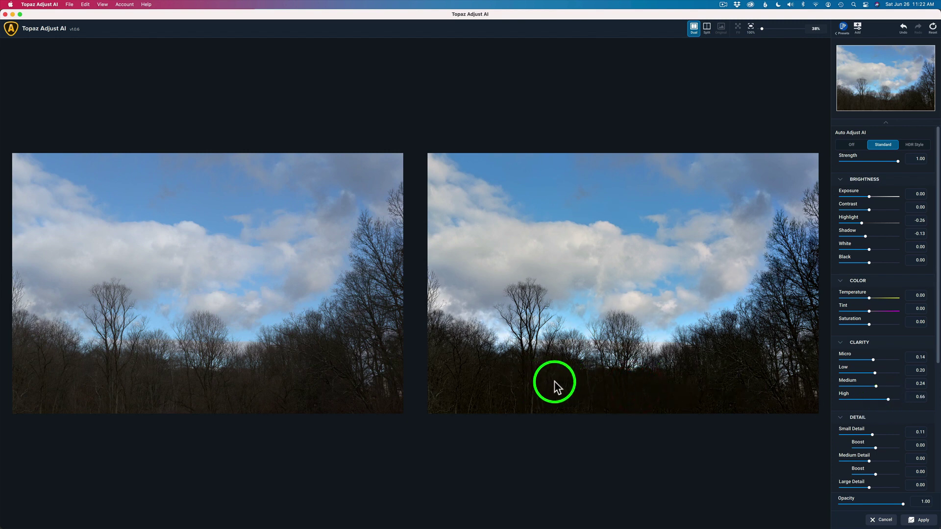
left_click_drag(888, 400, 875, 399)
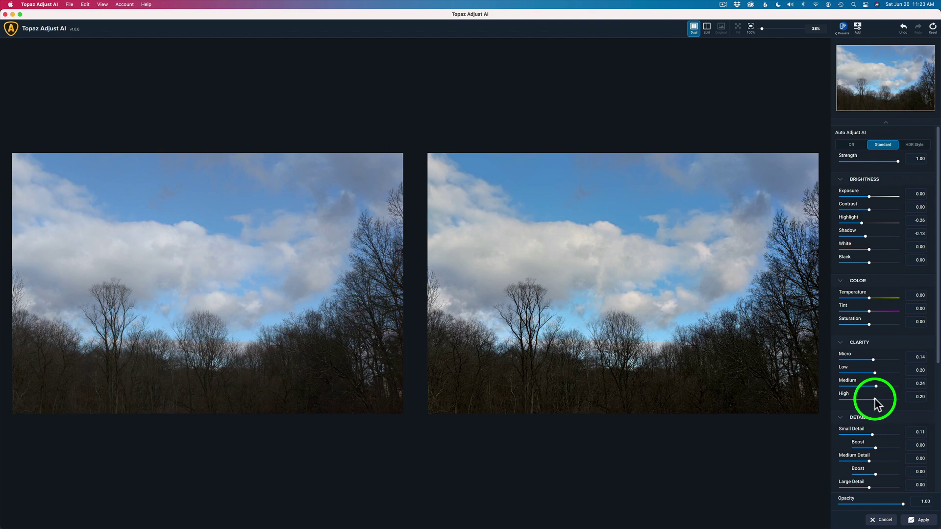
left_click_drag(875, 400, 873, 400)
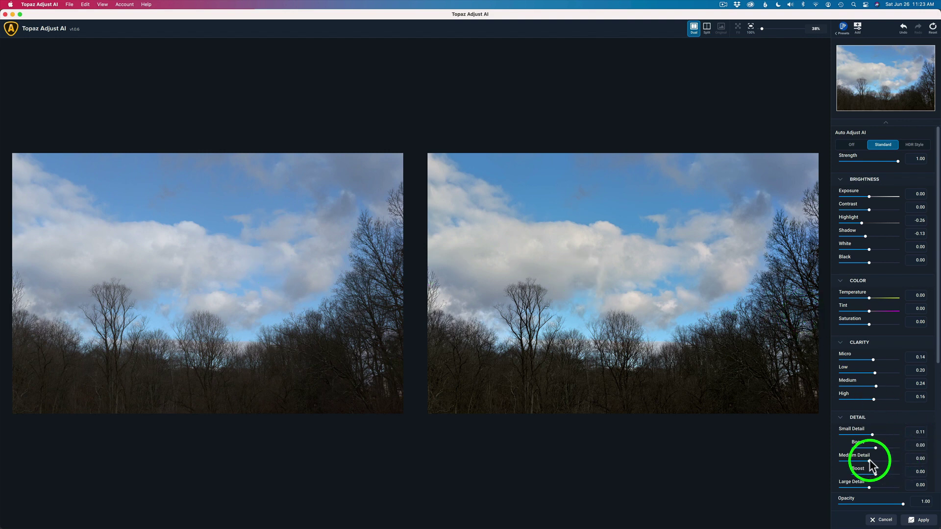
Step: Set Medium Detail to 0.07, reset Large Detail to 0.00, and apply the adjustments to the cloud photo
left_click_drag(869, 460, 871, 461)
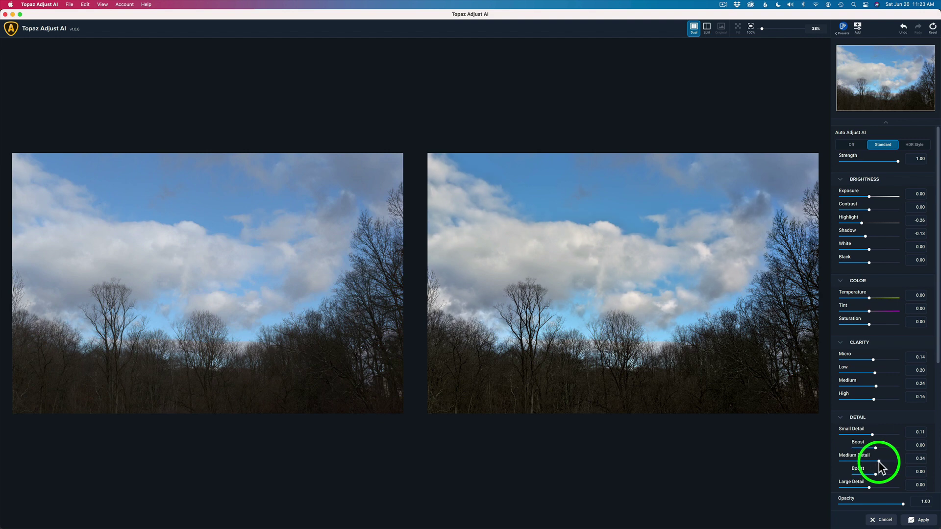
left_click(877, 463)
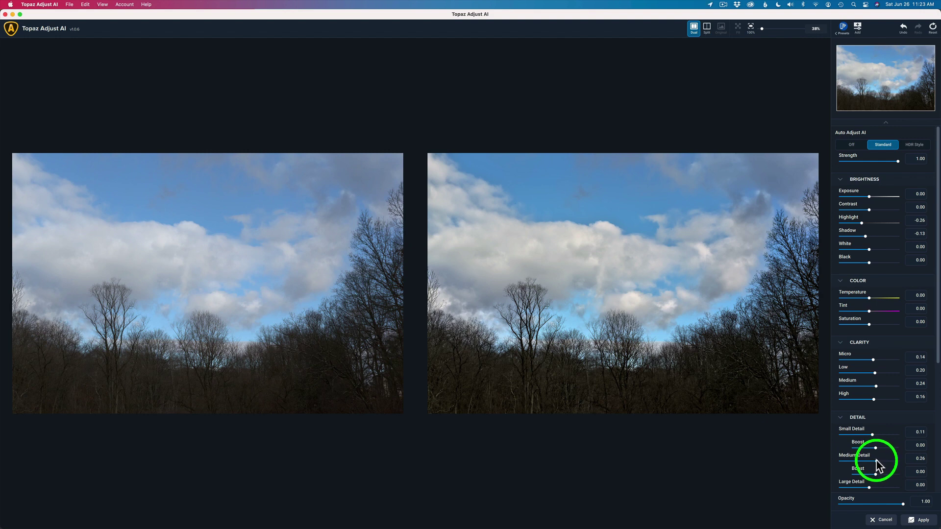
left_click_drag(876, 461, 871, 464)
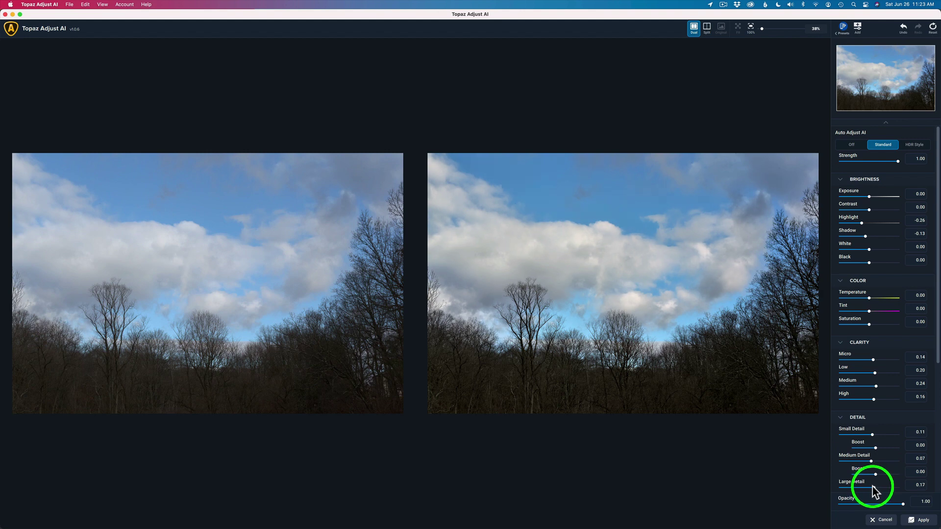
left_click_drag(875, 488, 873, 463)
double_click(859, 482)
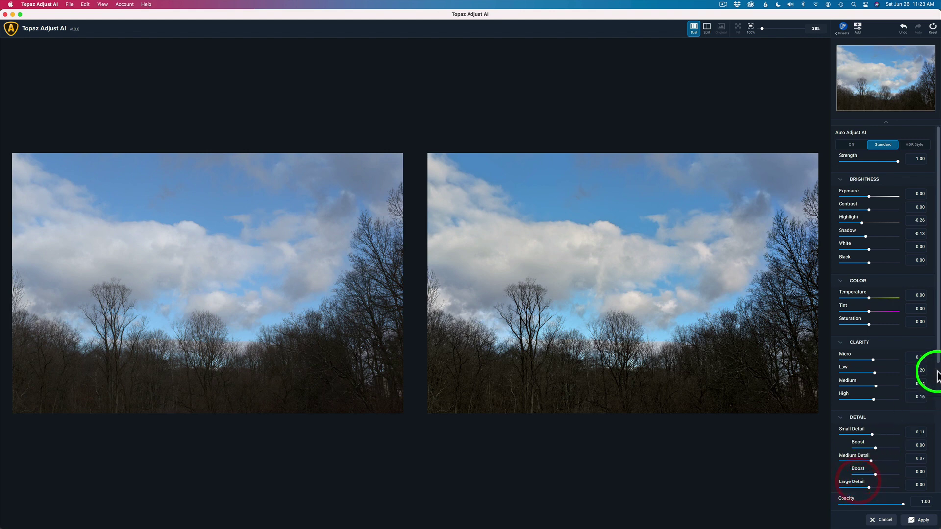
left_click_drag(937, 355, 934, 500)
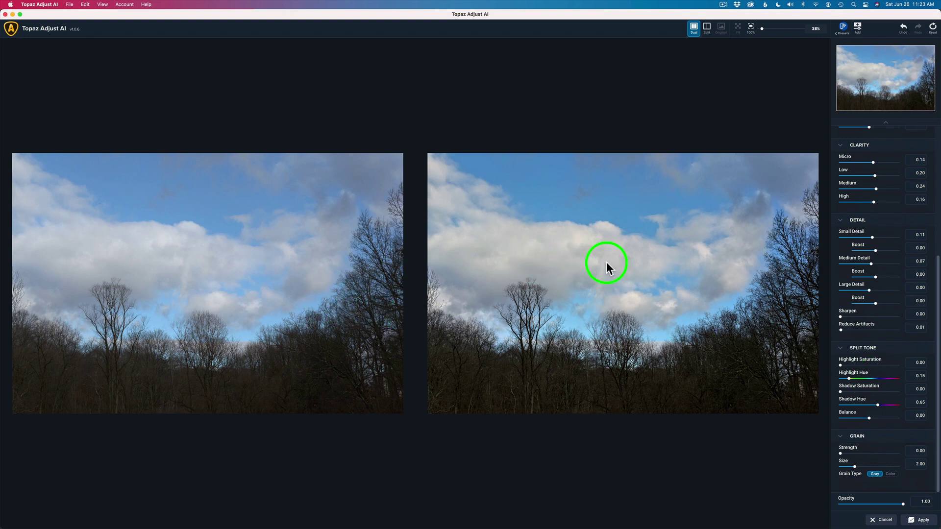
left_click(921, 520)
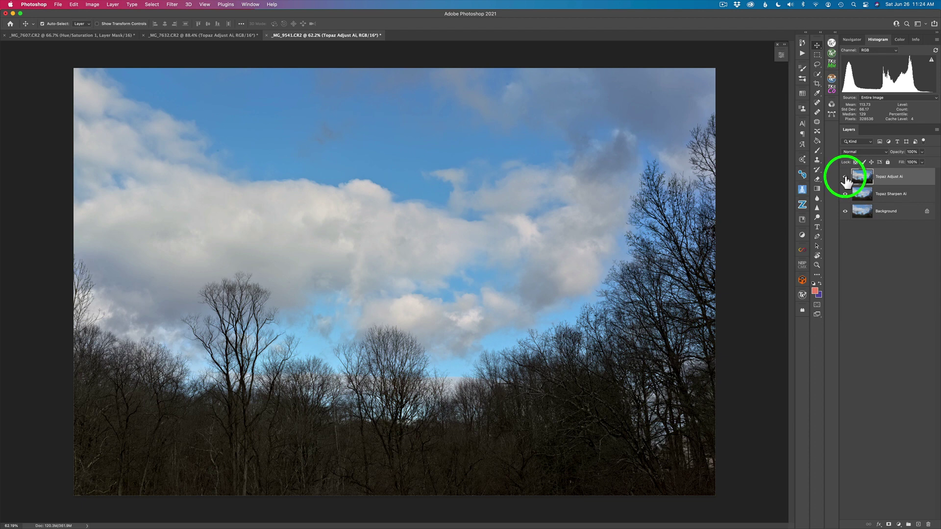
Step: Back in Photoshop, compare the cloud photo with and without the Topaz Adjust AI layer, leaving the layer visible
left_click(846, 177)
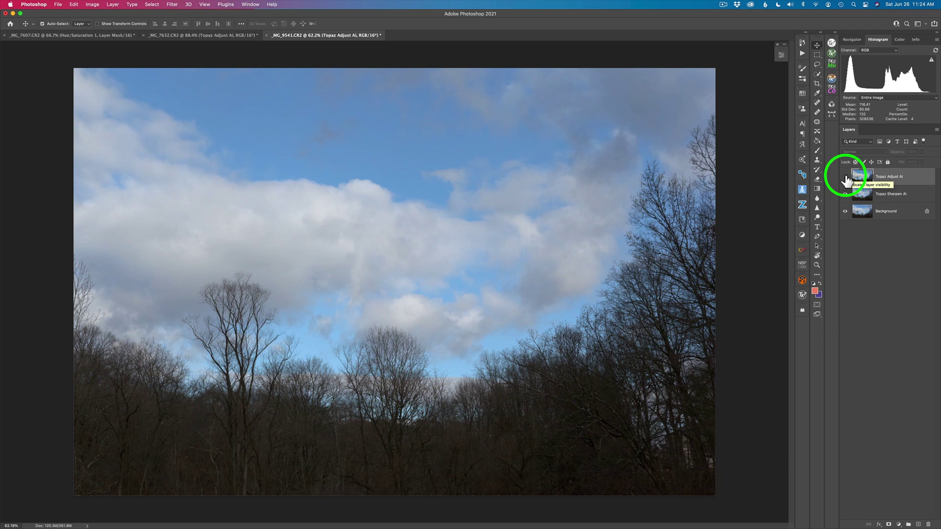
left_click(846, 177)
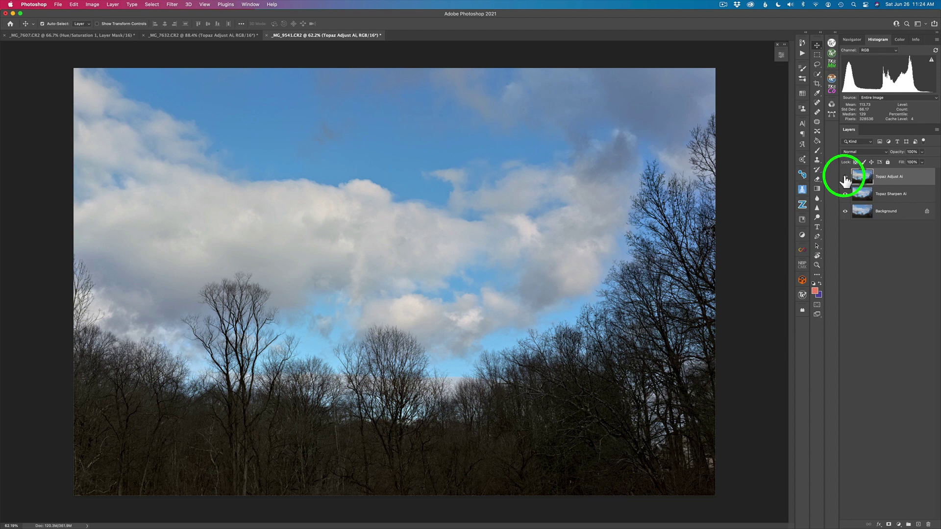
left_click(845, 178)
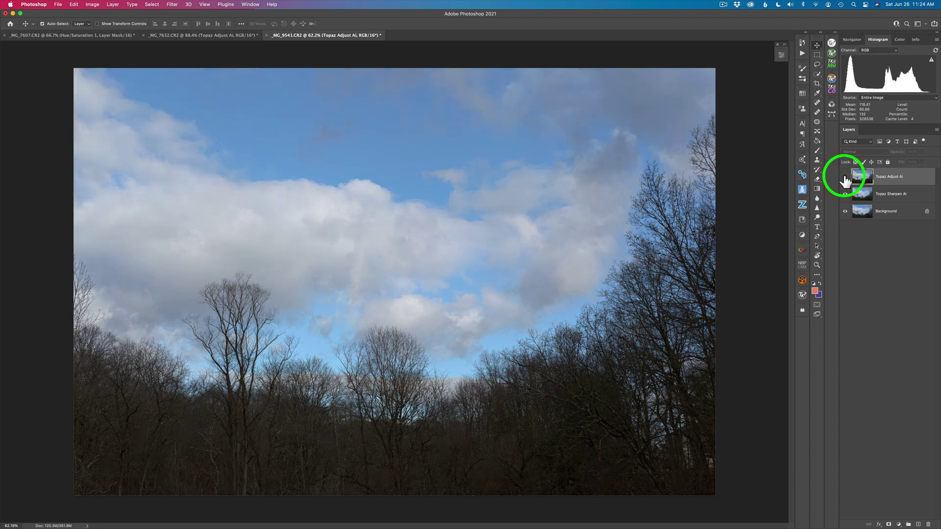
left_click(845, 178)
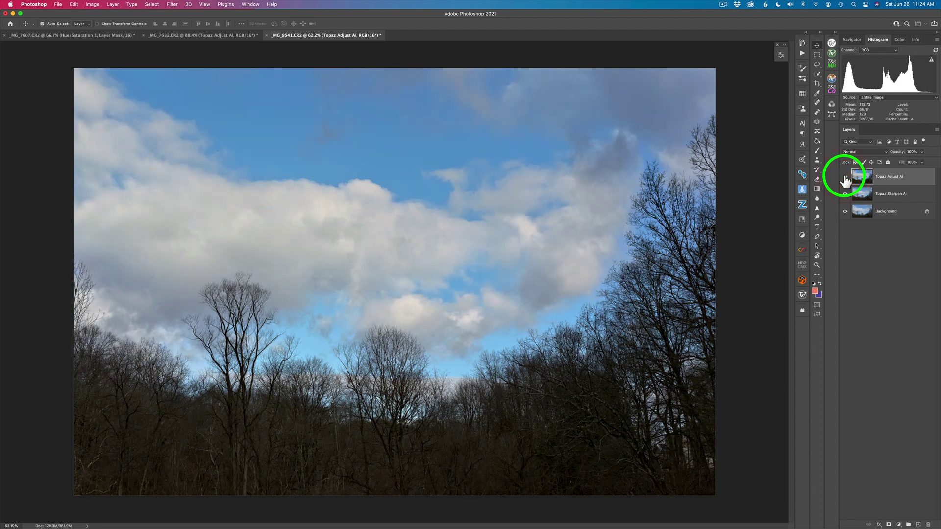